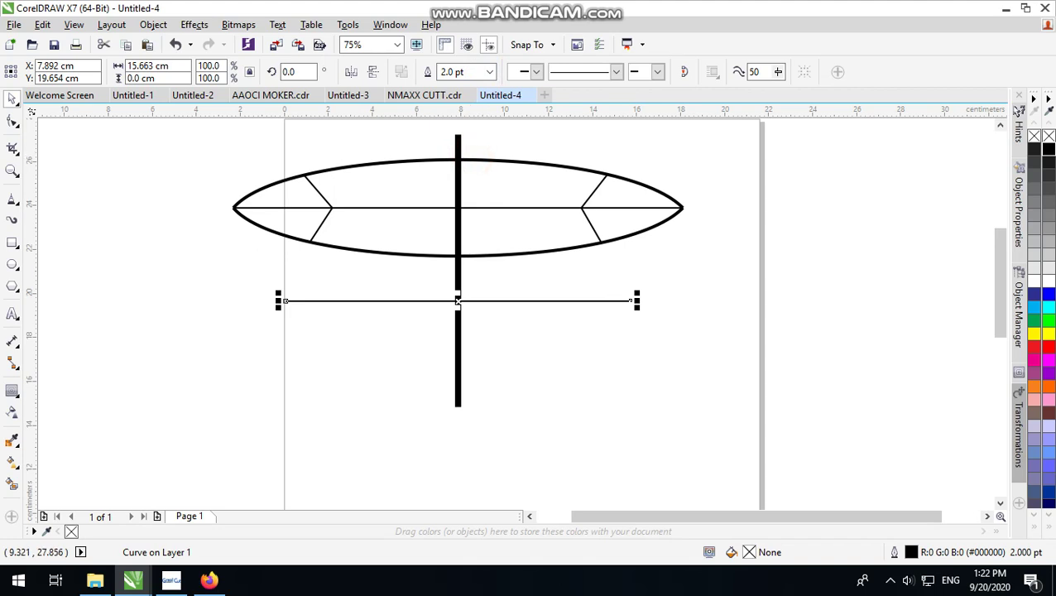
Step: Set the lower horizontal line's outline to 4.0 pt and move it up to about Y 20.4 cm
{"action": "left_click", "coordinate": [488, 72]}
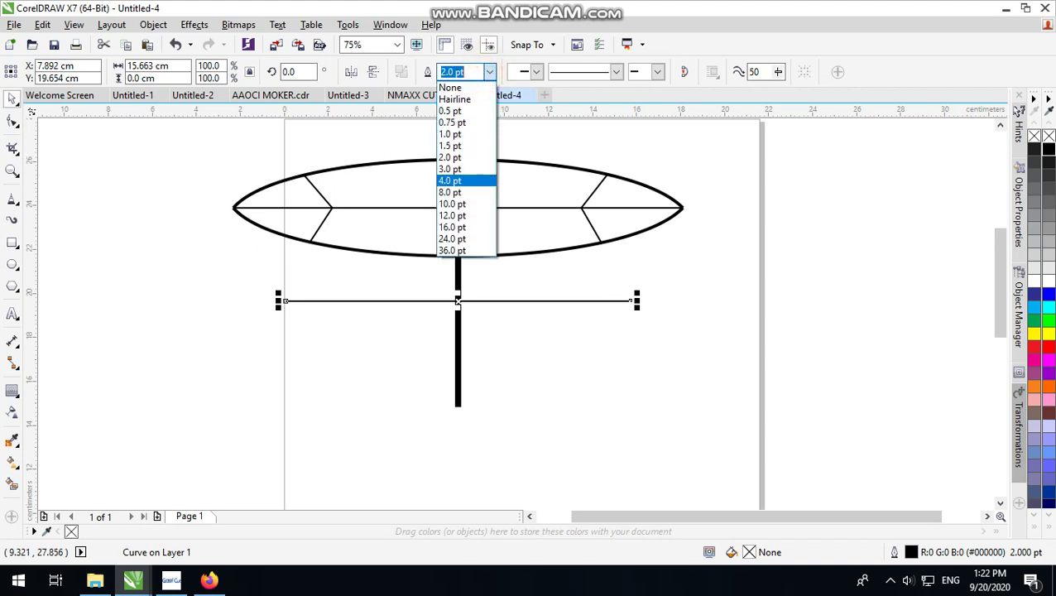
{"action": "left_click", "coordinate": [468, 178]}
{"action": "scroll", "coordinate": [530, 339], "scroll_direction": "up", "scroll_amount": 2}
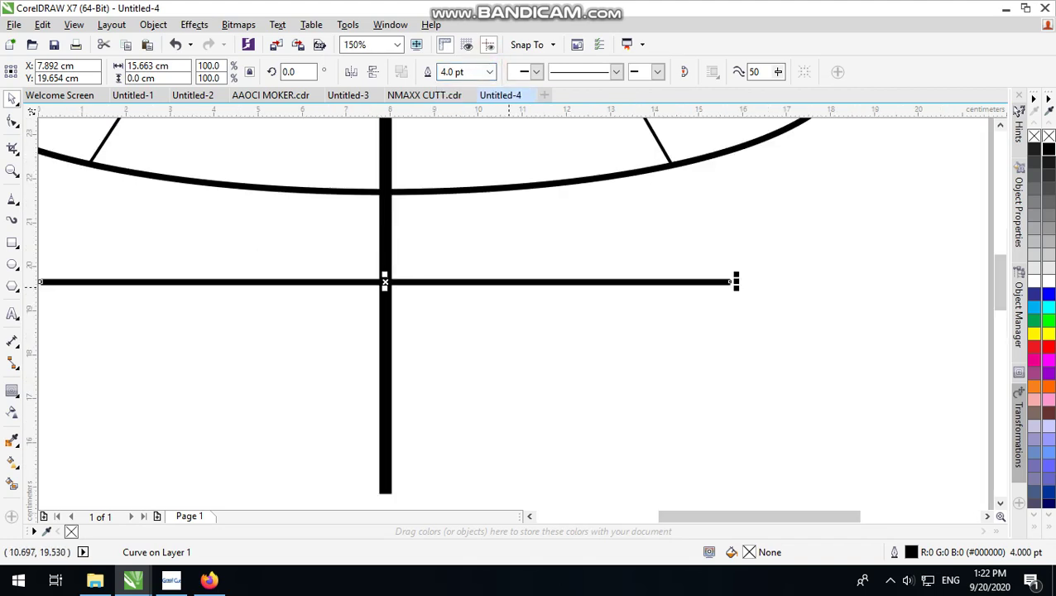
{"action": "left_click_drag", "start_coordinate": [507, 281], "coordinate": [512, 246]}
{"action": "scroll", "coordinate": [512, 246], "scroll_direction": "down", "scroll_amount": 3}
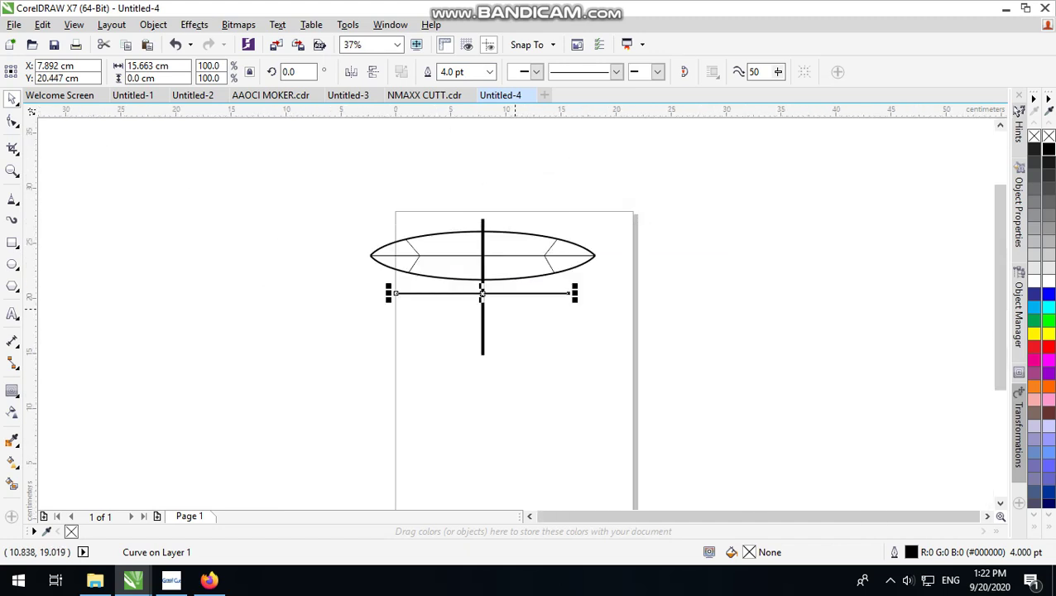
{"action": "left_click", "coordinate": [639, 356]}
{"action": "scroll", "coordinate": [639, 356], "scroll_direction": "up", "scroll_amount": 3}
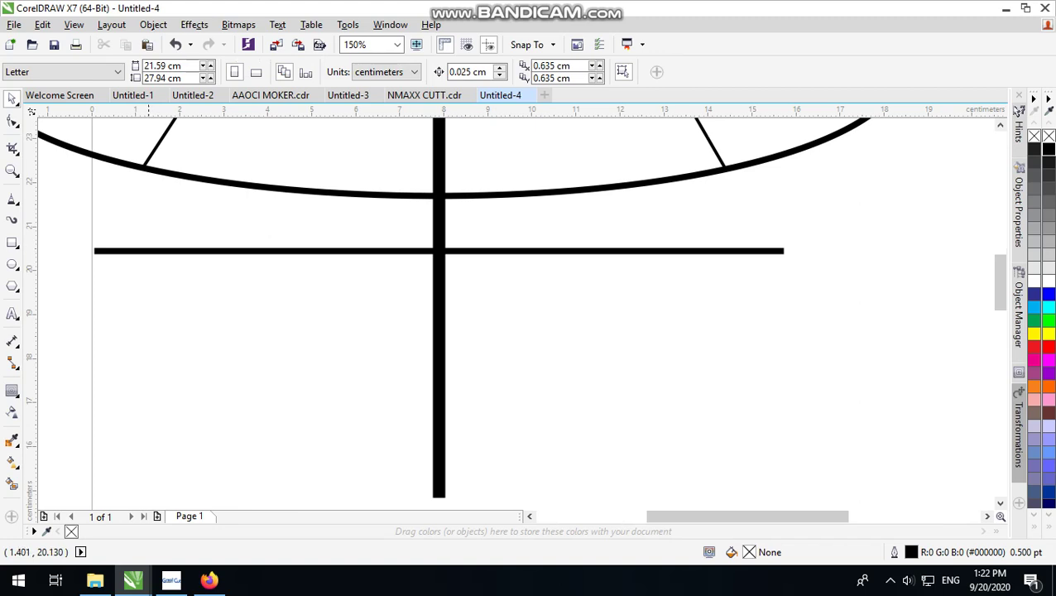
Step: Place a copy of the 4 pt horizontal line near the vertical bar's lower end, at about Y 15.1 cm
{"action": "left_click", "coordinate": [490, 250]}
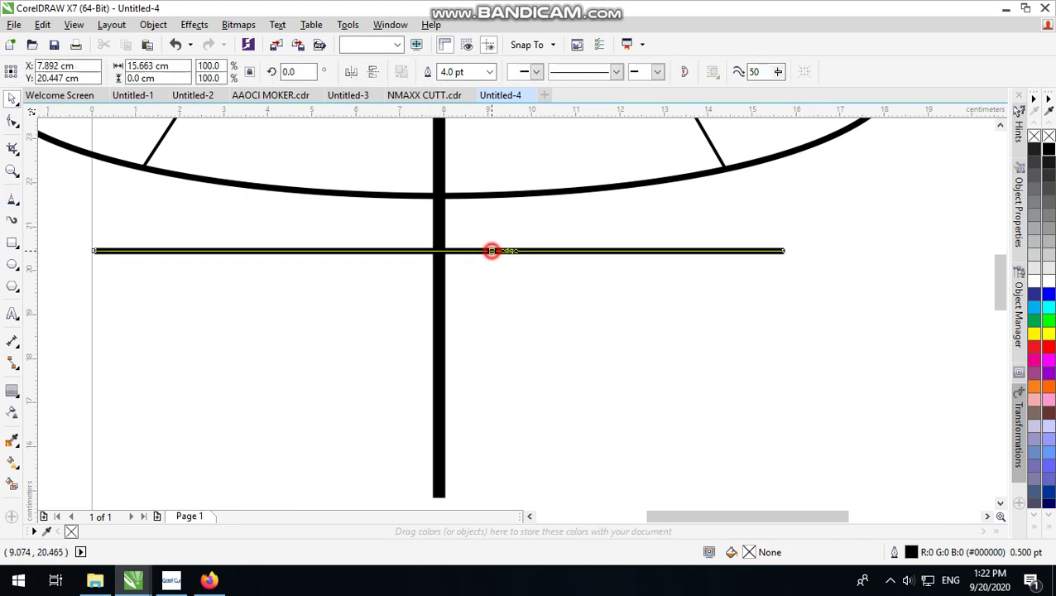
{"action": "left_click_drag", "start_coordinate": [490, 250], "coordinate": [498, 485]}
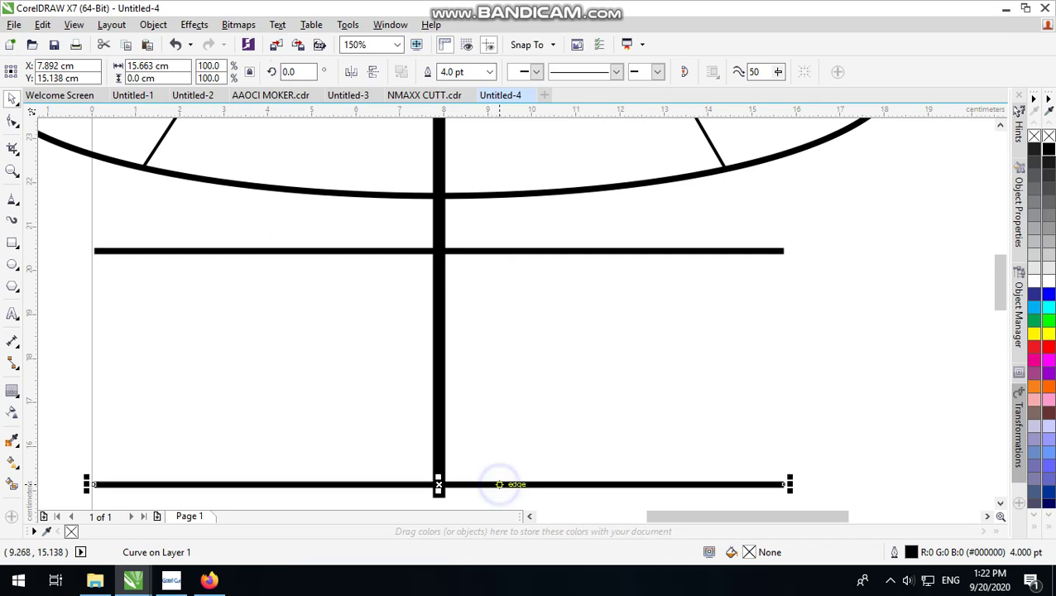
{"action": "scroll", "coordinate": [498, 464], "scroll_direction": "down", "scroll_amount": 3}
{"action": "left_click", "coordinate": [530, 424]}
{"action": "scroll", "coordinate": [531, 424], "scroll_direction": "up", "scroll_amount": 3}
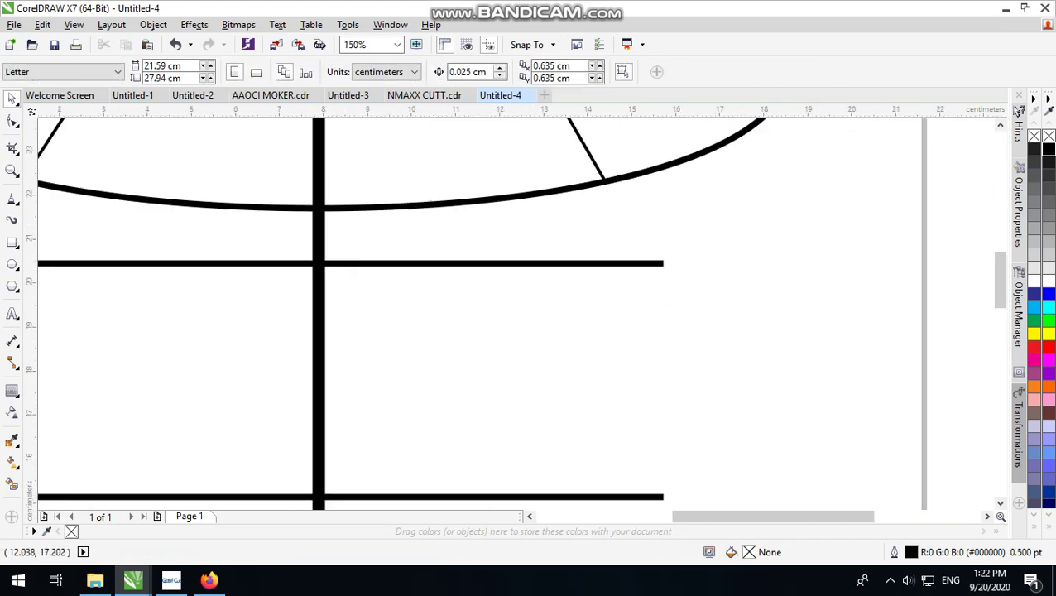
{"action": "left_click", "coordinate": [494, 382]}
{"action": "scroll", "coordinate": [343, 351], "scroll_direction": "down", "scroll_amount": 1}
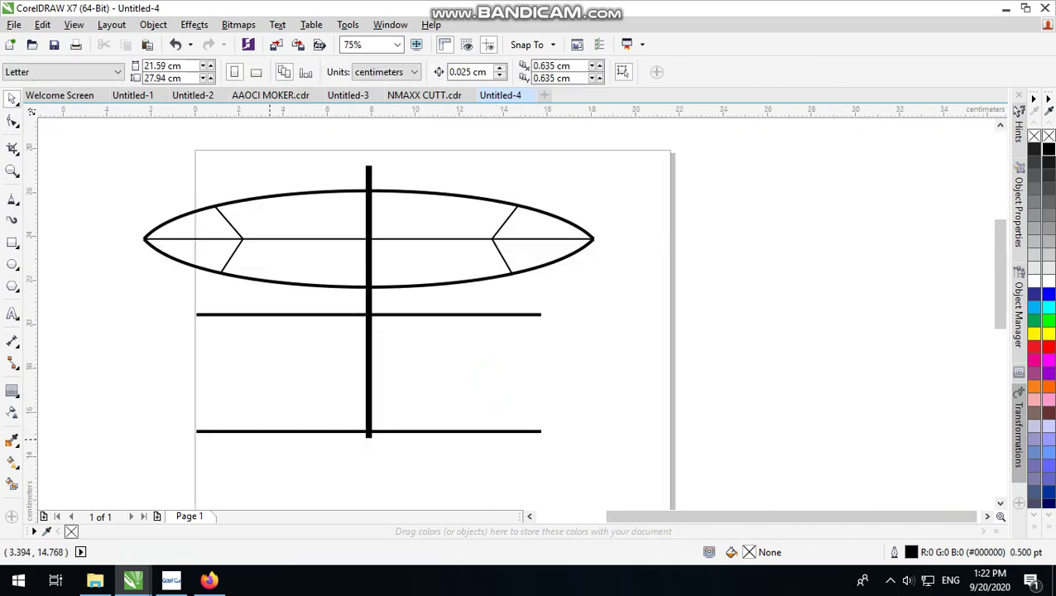
Step: Draw a peaked two-segment line about 7.8 cm wide from the upper line's left end, via the lens's lower edge, to the vertical bar
{"action": "left_click", "coordinate": [12, 199]}
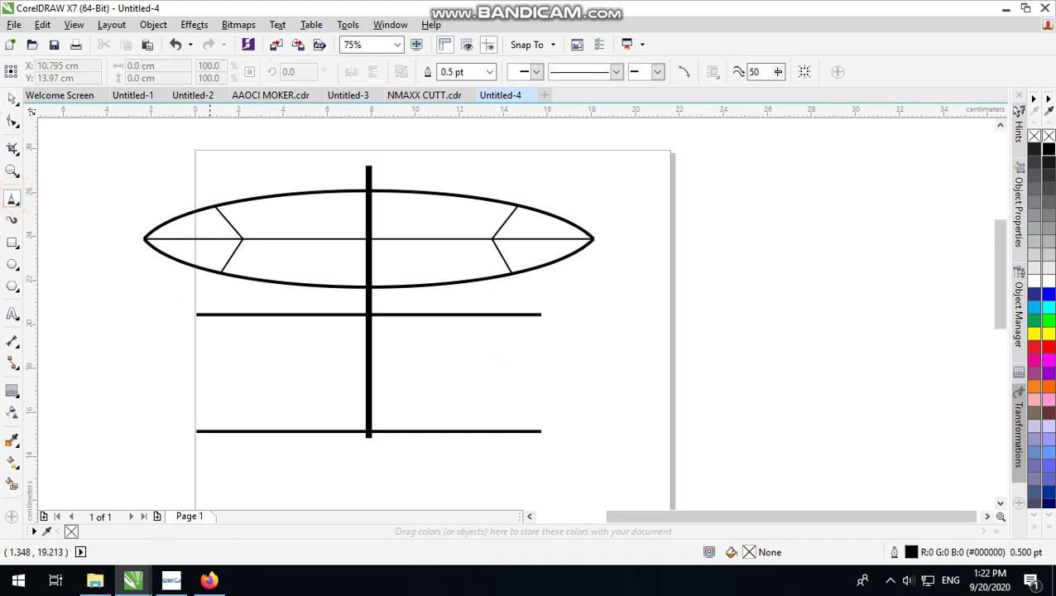
{"action": "left_click", "coordinate": [197, 315]}
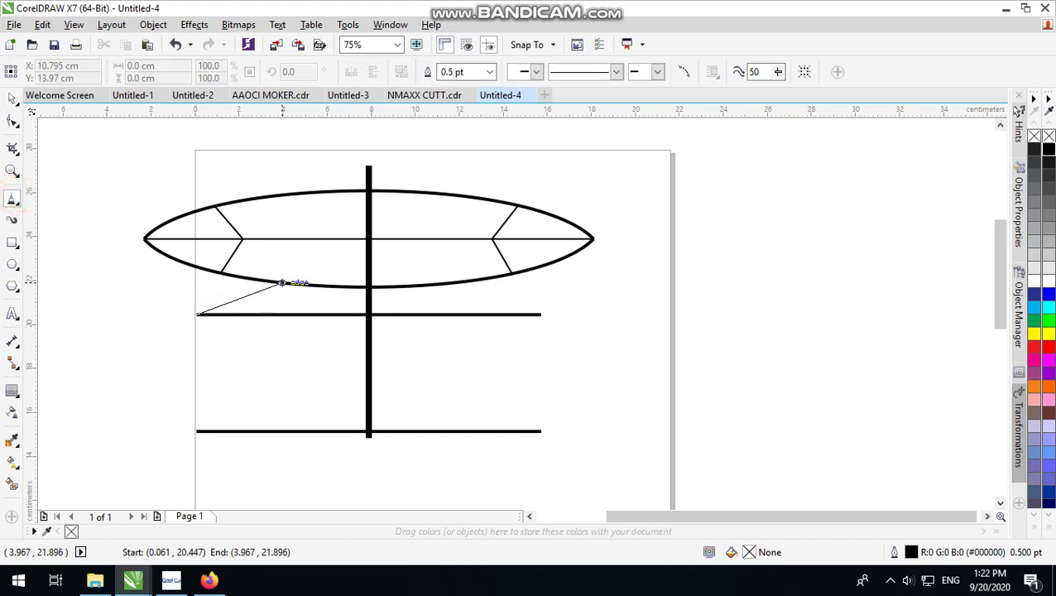
{"action": "double_click", "coordinate": [282, 283]}
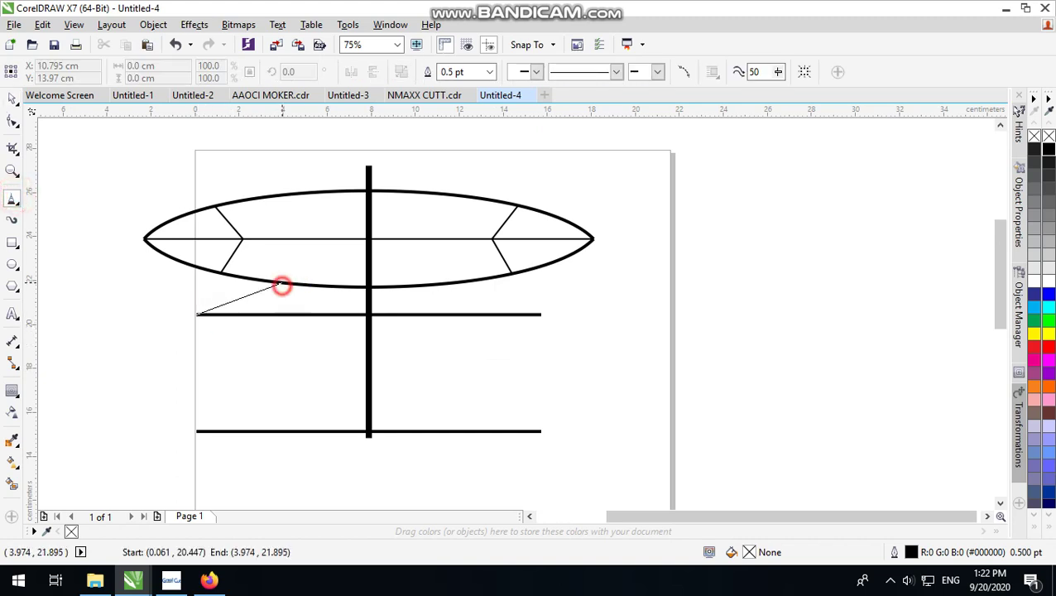
{"action": "left_click", "coordinate": [367, 314]}
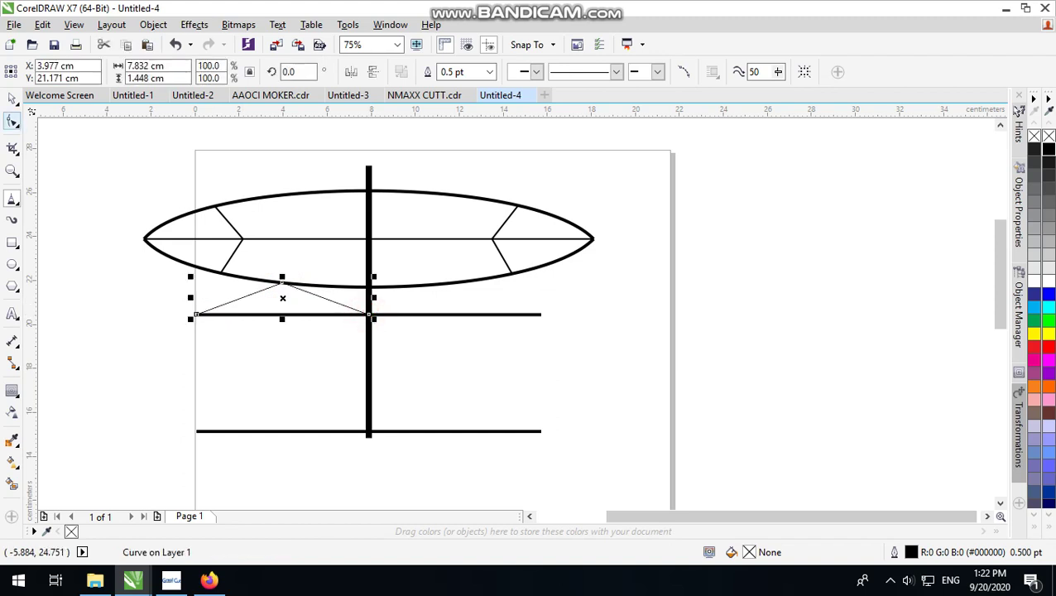
Step: Convert the peaked line's segments to curves and delete its middle node to form a single arc
{"action": "left_click", "coordinate": [12, 120]}
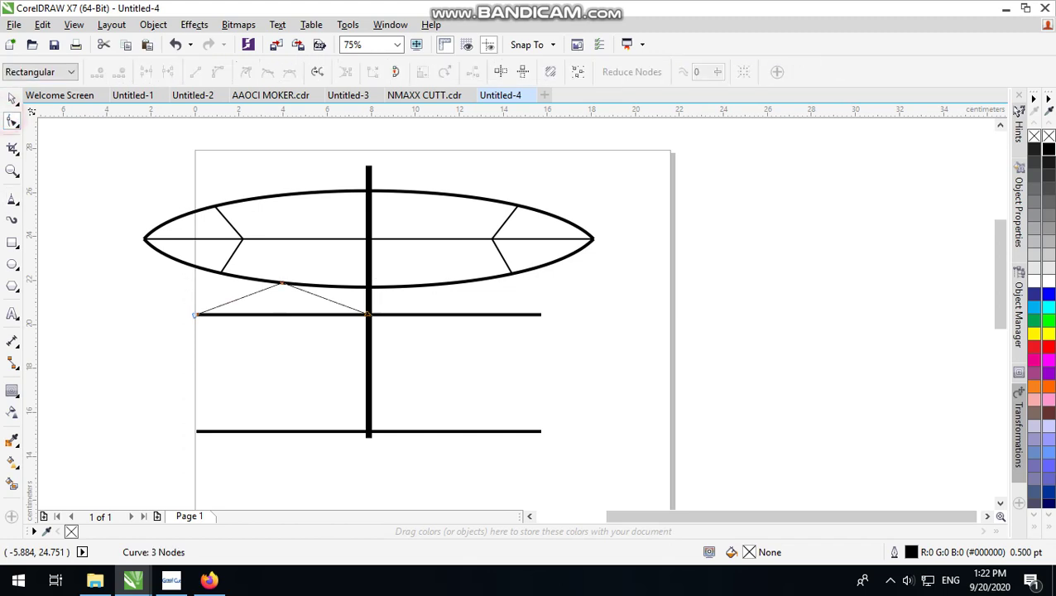
{"action": "scroll", "coordinate": [308, 294], "scroll_direction": "up", "scroll_amount": 3}
{"action": "scroll", "coordinate": [300, 259], "scroll_direction": "down", "scroll_amount": 3}
{"action": "scroll", "coordinate": [300, 259], "scroll_direction": "up", "scroll_amount": 2}
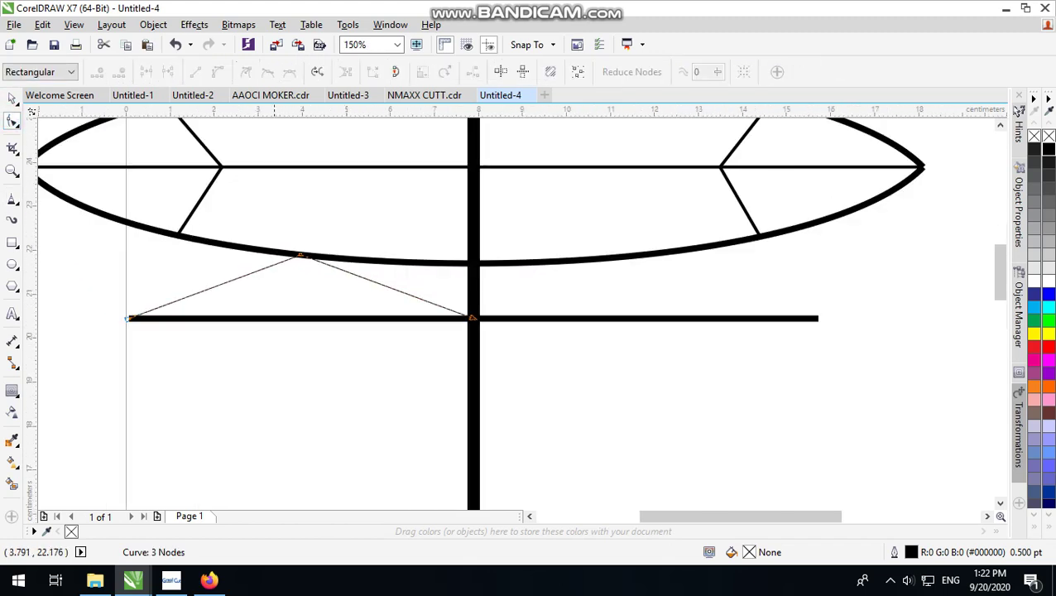
{"action": "left_click_drag", "start_coordinate": [256, 216], "coordinate": [358, 337]}
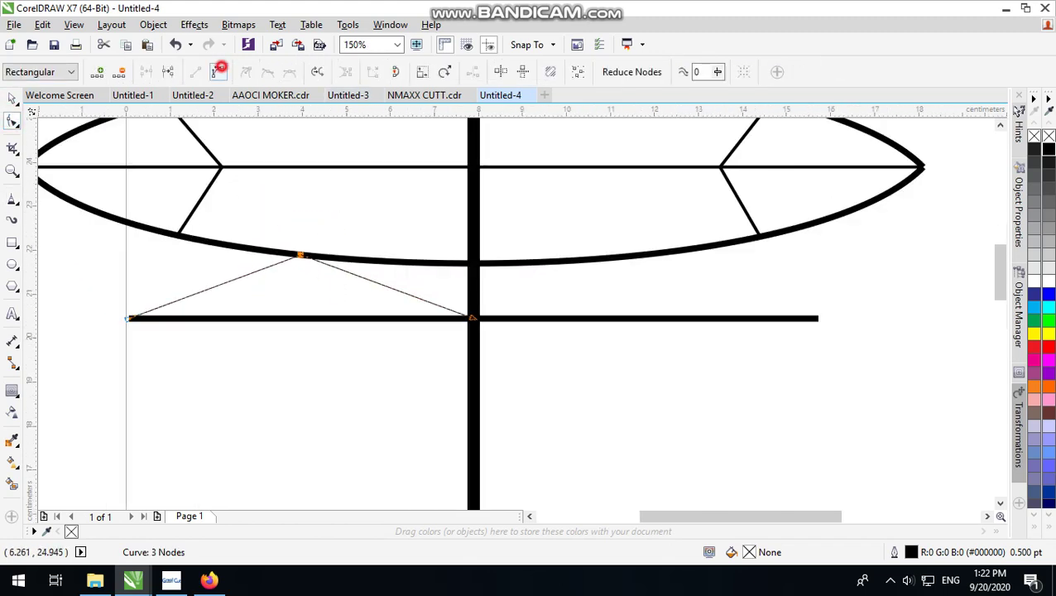
{"action": "left_click", "coordinate": [218, 72]}
{"action": "left_click_drag", "start_coordinate": [267, 202], "coordinate": [342, 307]}
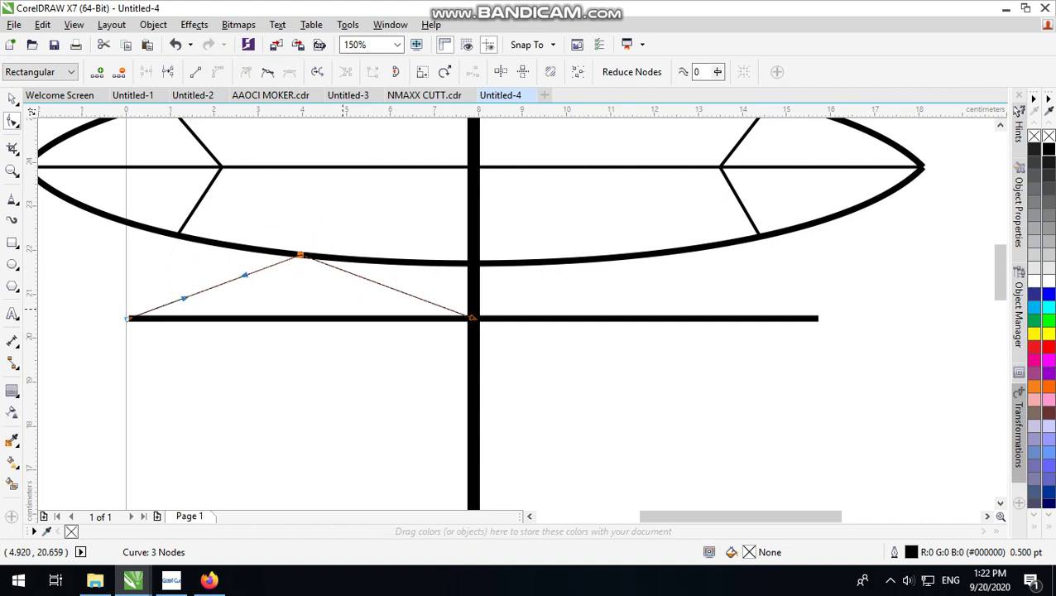
{"action": "key", "text": "Delete"}
{"action": "left_click", "coordinate": [313, 258]}
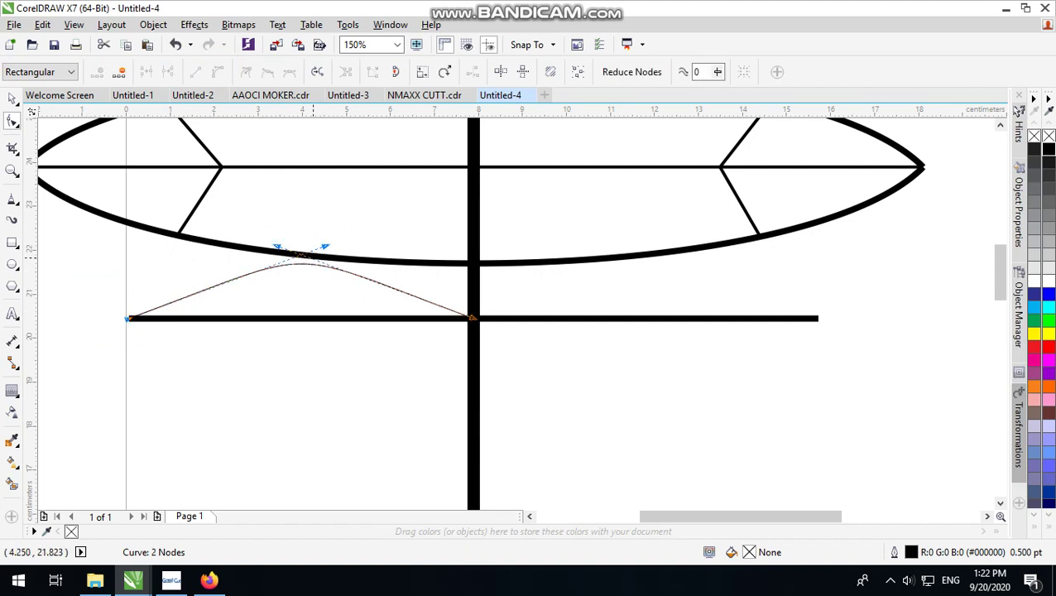
Step: Reshape the arc with its curve handles and raise its end on the vertical bar slightly above the horizontal line
{"action": "mouse_move", "coordinate": [324, 246]}
{"action": "left_mouse_down"}
{"action": "mouse_move", "coordinate": [236, 240]}
{"action": "mouse_move", "coordinate": [309, 238]}
{"action": "left_mouse_up"}
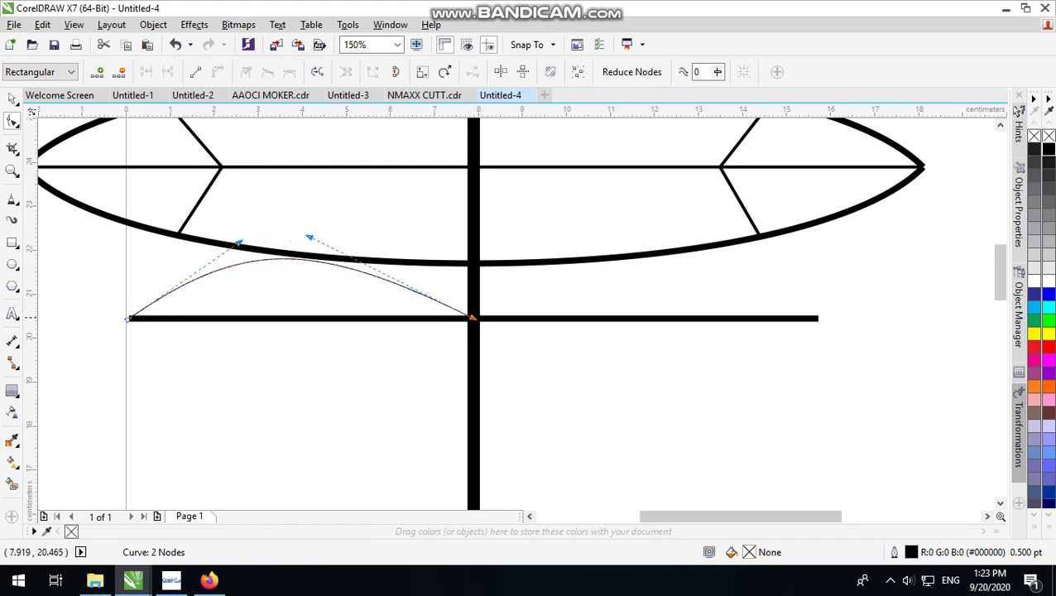
{"action": "left_click_drag", "start_coordinate": [473, 318], "coordinate": [471, 305]}
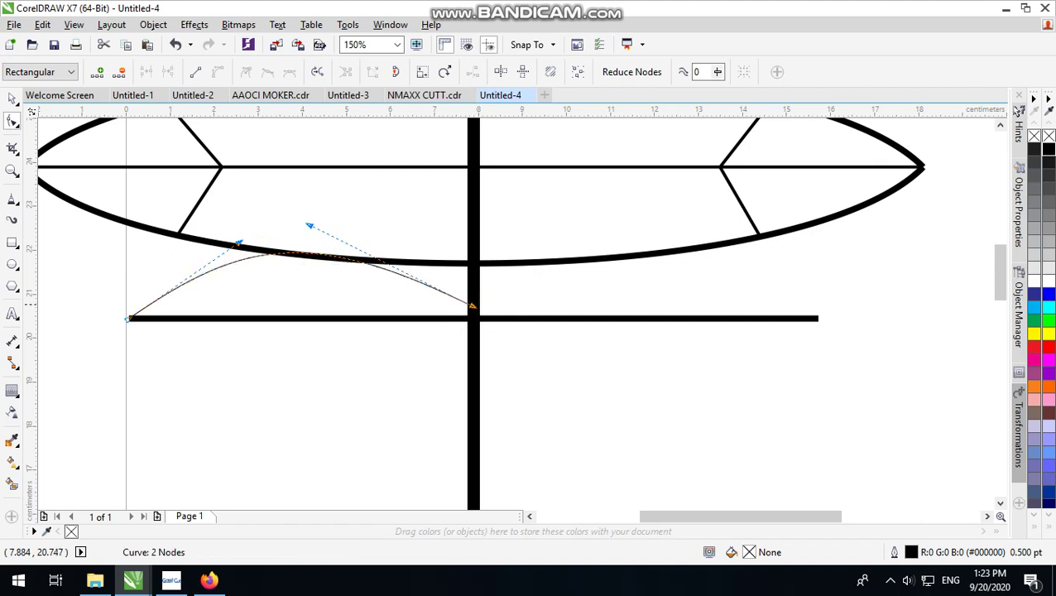
{"action": "left_click_drag", "start_coordinate": [309, 224], "coordinate": [313, 238]}
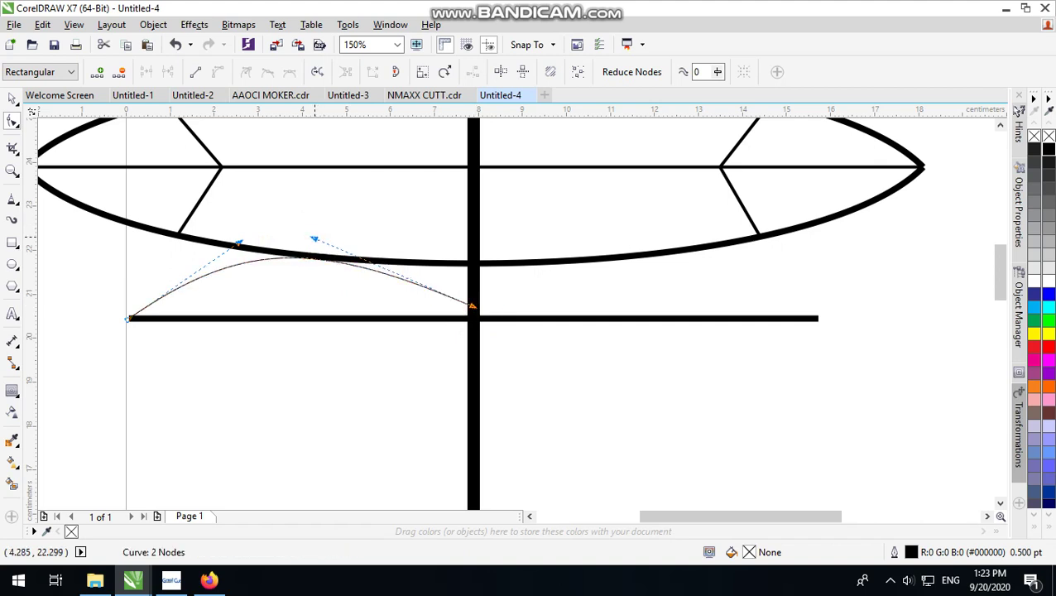
Step: Set the arc's outline width to 4.0 pt
{"action": "key", "text": "space"}
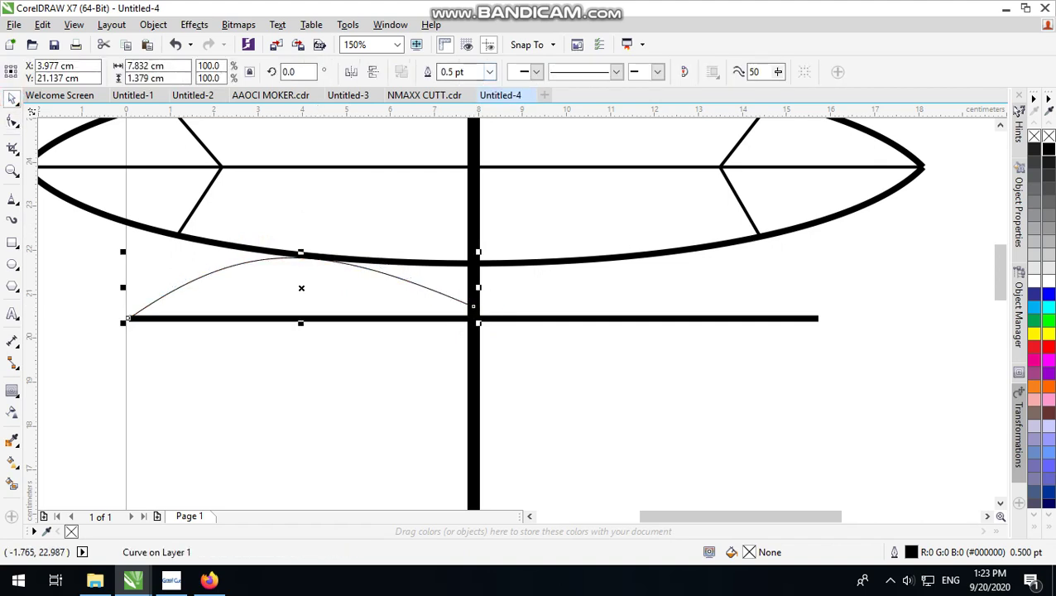
{"action": "left_click", "coordinate": [489, 72]}
{"action": "left_click", "coordinate": [470, 176]}
{"action": "left_click", "coordinate": [489, 72]}
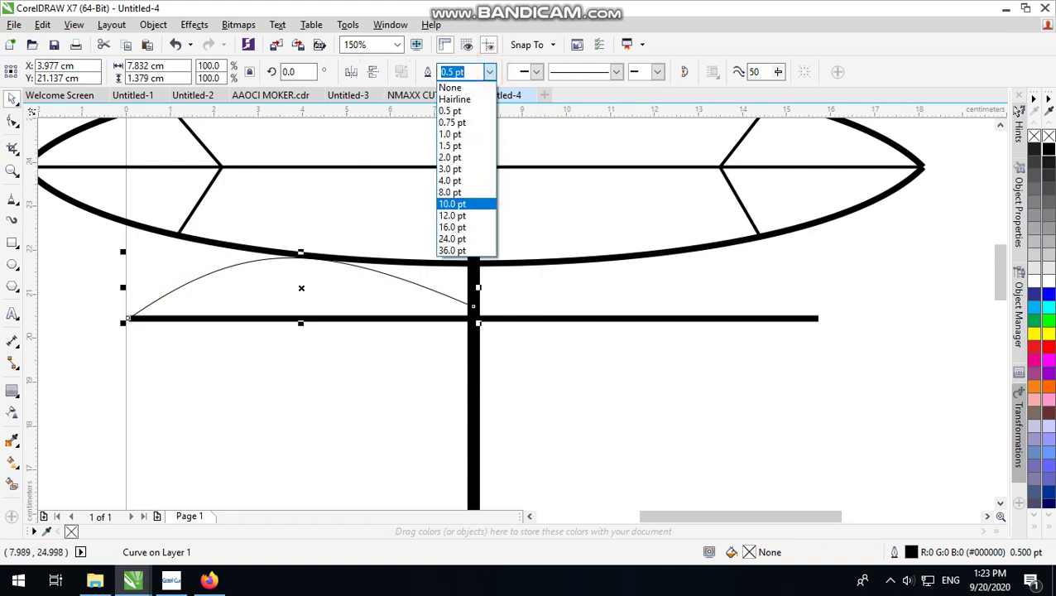
{"action": "left_click", "coordinate": [462, 180]}
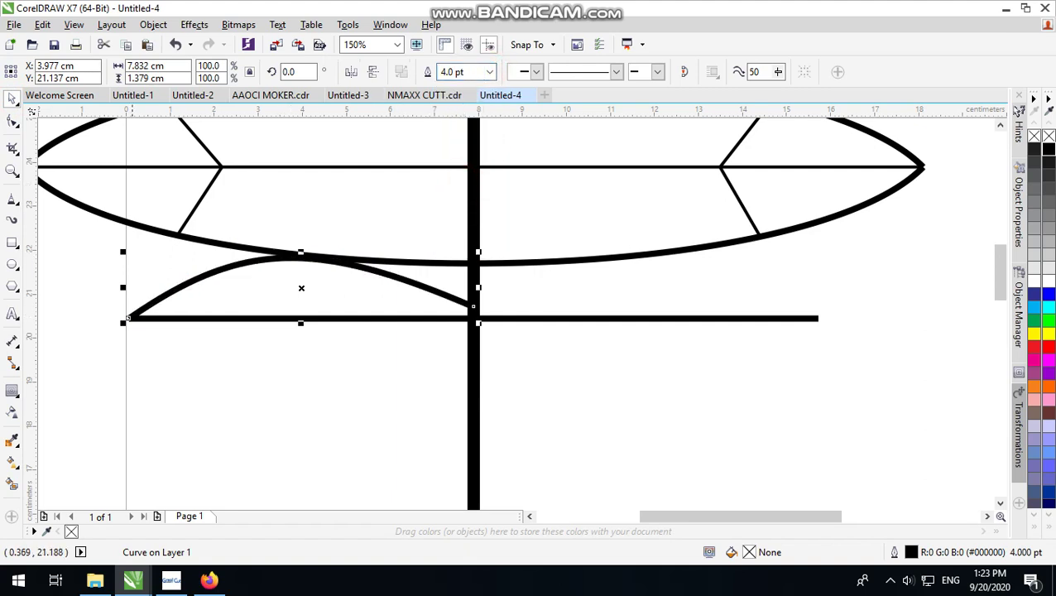
Step: Create a mirrored copy of the arc on the other side of the vertical bar
{"action": "scroll", "coordinate": [176, 296], "scroll_direction": "down", "scroll_amount": 2}
{"action": "left_click_drag", "start_coordinate": [146, 291], "coordinate": [335, 284]}
{"action": "left_click", "coordinate": [519, 356]}
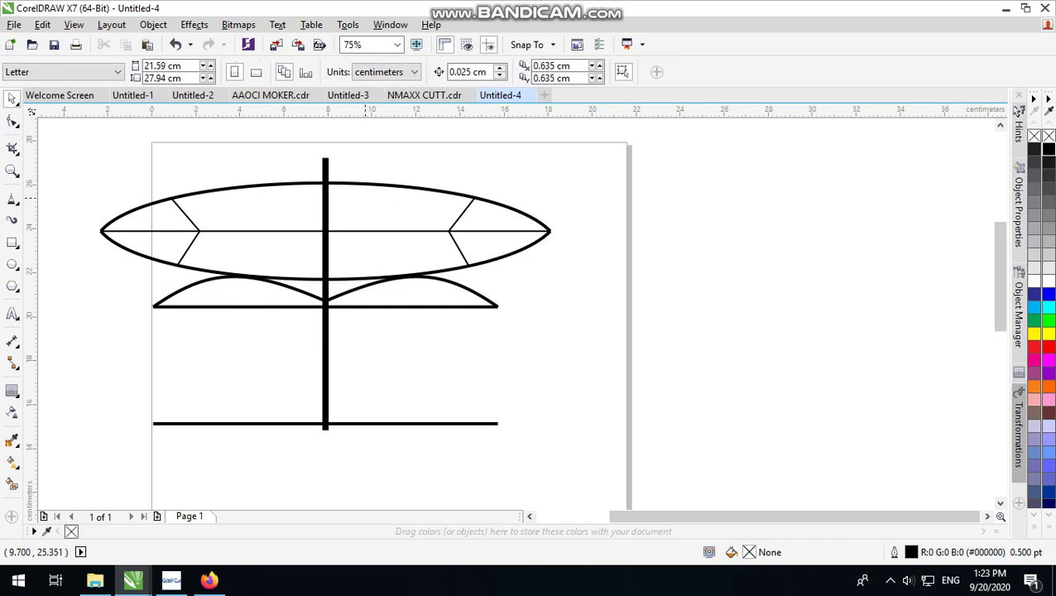
Step: Stretch the lens shape and its inner lines upward, keeping the lower edge in place
{"action": "left_click_drag", "start_coordinate": [82, 161], "coordinate": [611, 295]}
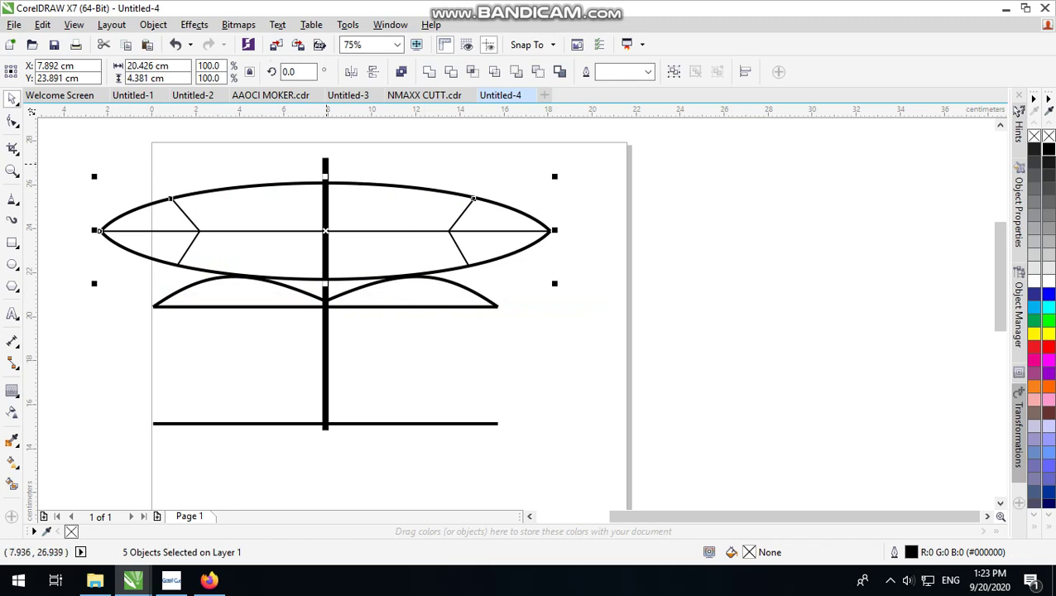
{"action": "left_click_drag", "start_coordinate": [325, 176], "coordinate": [327, 162]}
{"action": "left_click", "coordinate": [351, 122]}
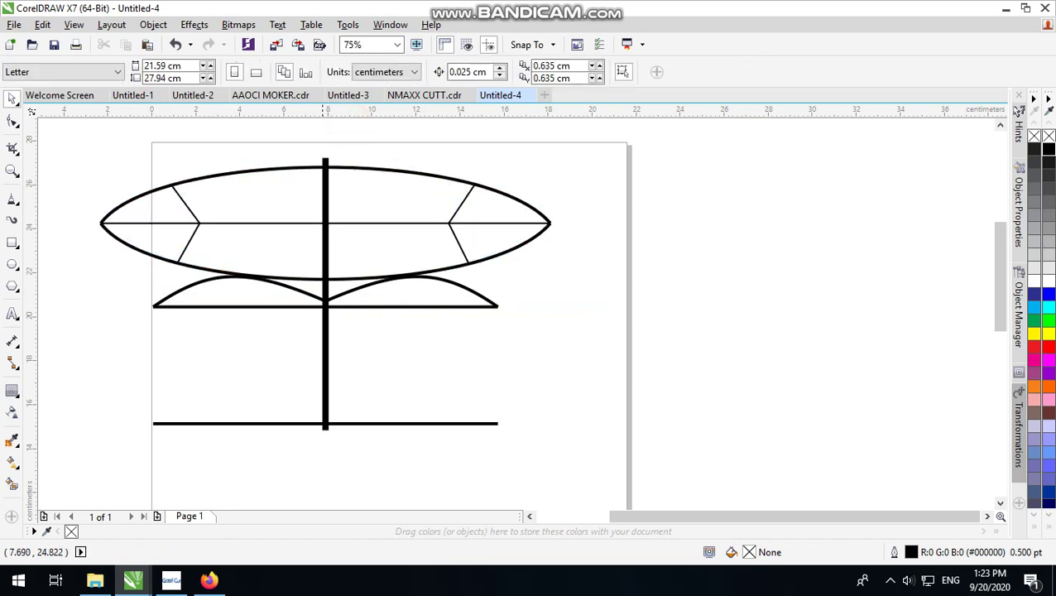
Step: Move the vertical bar up to about Y 21.6 cm and the lowest horizontal line up to about Y 15.5 cm
{"action": "left_click", "coordinate": [325, 160]}
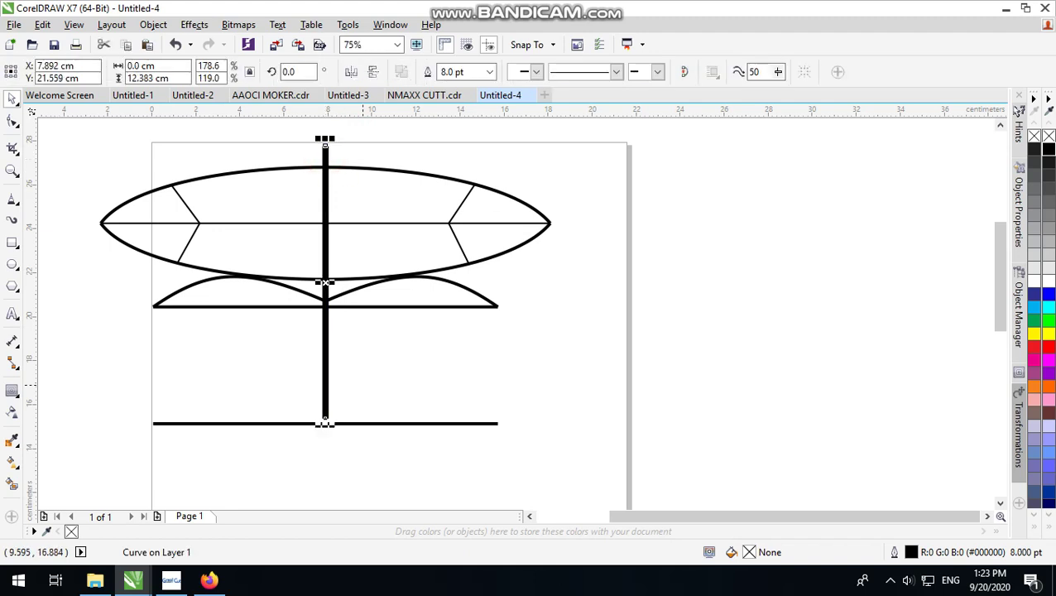
{"action": "left_click_drag", "start_coordinate": [361, 424], "coordinate": [364, 414]}
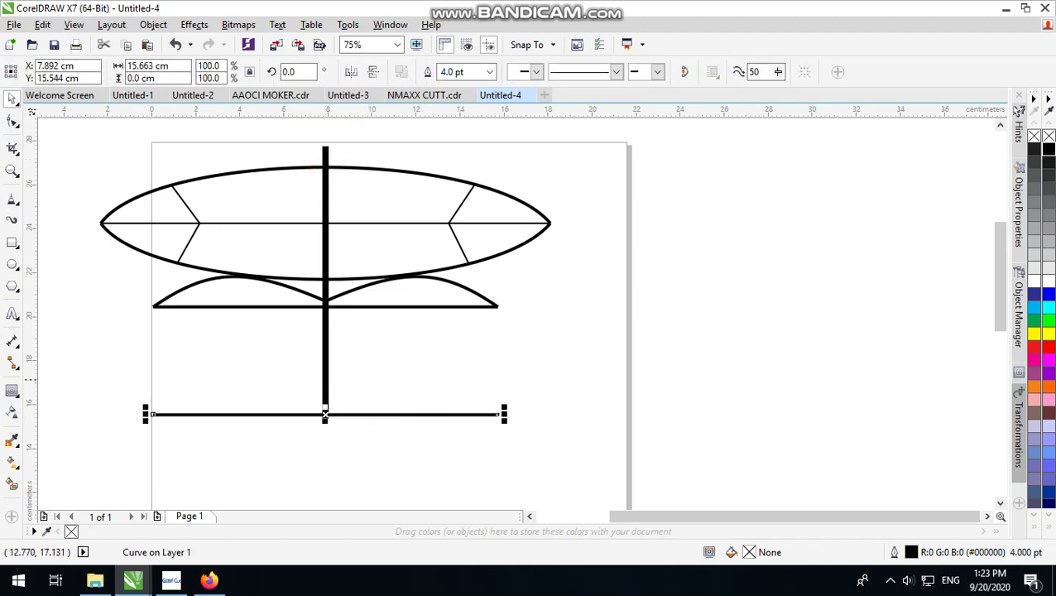
{"action": "left_click", "coordinate": [434, 379]}
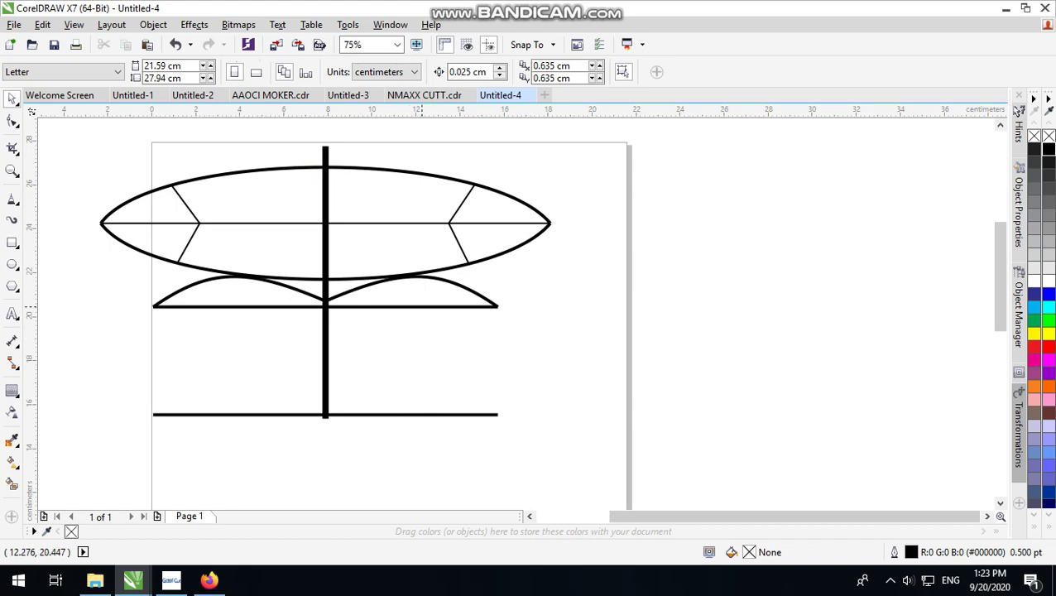
Step: Move the lowest horizontal line up to just below the line under the two arcs
{"action": "left_click", "coordinate": [380, 407]}
{"action": "left_click", "coordinate": [388, 414]}
{"action": "left_click_drag", "start_coordinate": [387, 414], "coordinate": [387, 321]}
Step: Convert the moved horizontal line to a curve and bend its middle down to the vertical bar's lower end
{"action": "key", "text": "F10"}
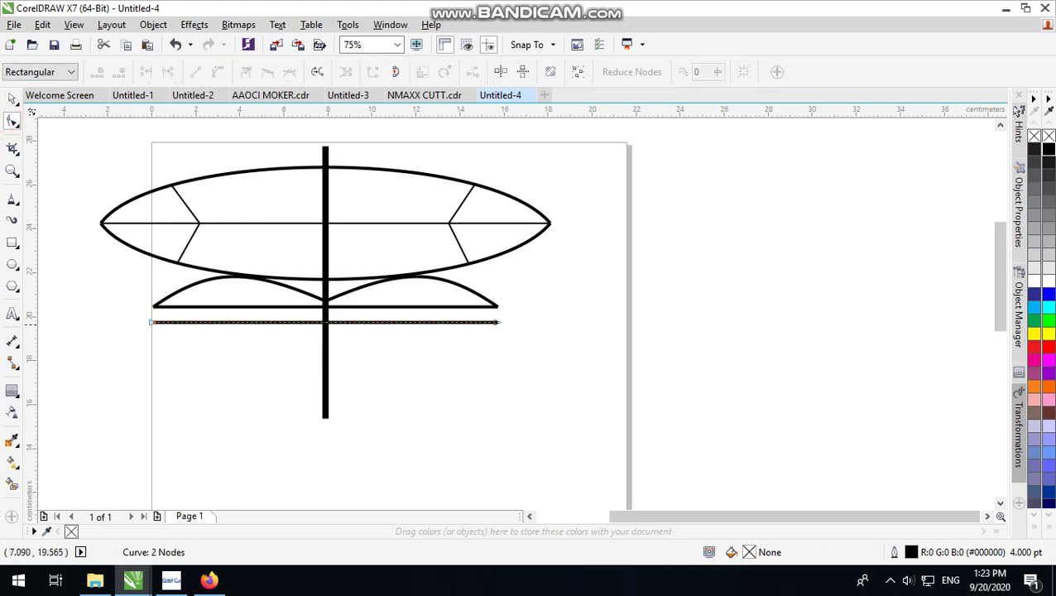
{"action": "left_click_drag", "start_coordinate": [132, 313], "coordinate": [159, 327]}
{"action": "left_click", "coordinate": [217, 71]}
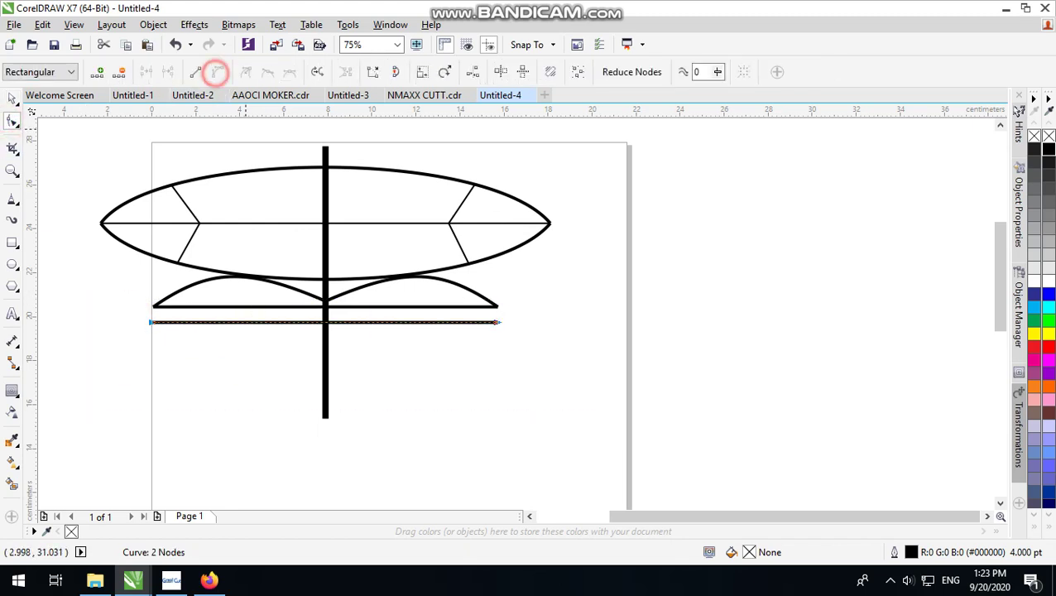
{"action": "left_click_drag", "start_coordinate": [325, 322], "coordinate": [325, 418]}
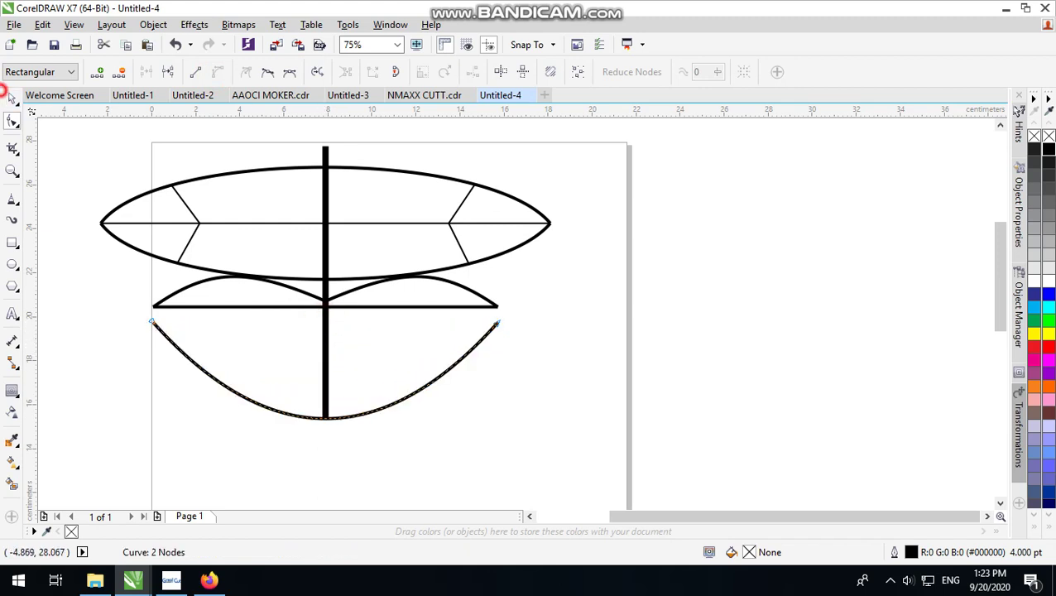
Step: Narrow the U-shaped curve symmetrically to about 8.9 cm and stretch it up to the horizontal line, about 5.1 cm tall
{"action": "left_click", "coordinate": [11, 97]}
{"action": "left_click_drag", "start_coordinate": [503, 369], "coordinate": [428, 369]}
{"action": "left_click_drag", "start_coordinate": [325, 316], "coordinate": [324, 301]}
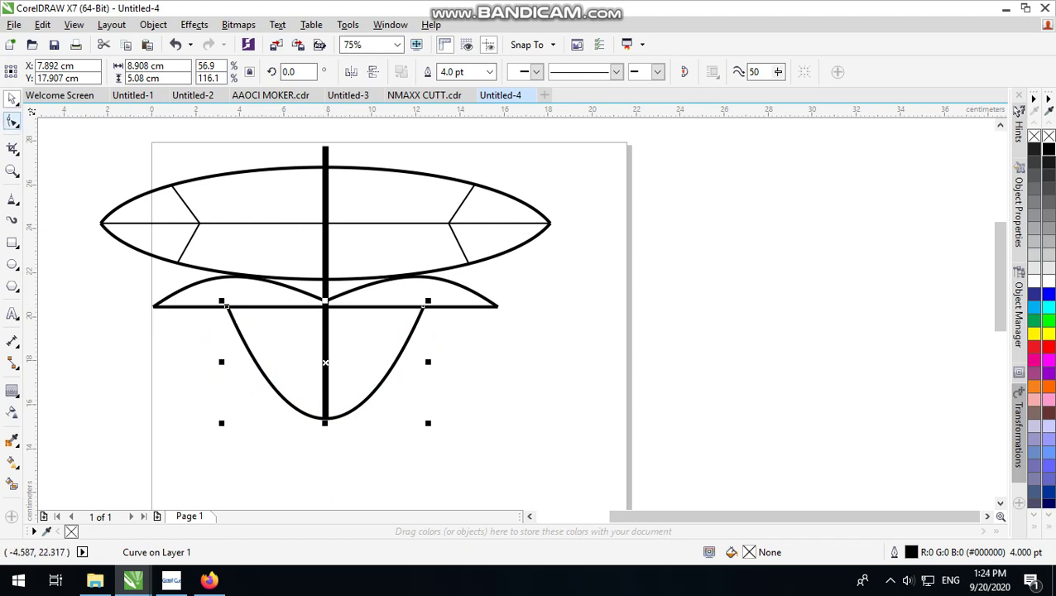
Step: Round the U-shaped curve by making both end tangents nearly vertical, and squash it to about 5.1 cm tall to end at the bar's lower end
{"action": "left_click", "coordinate": [13, 121]}
{"action": "left_click", "coordinate": [213, 271]}
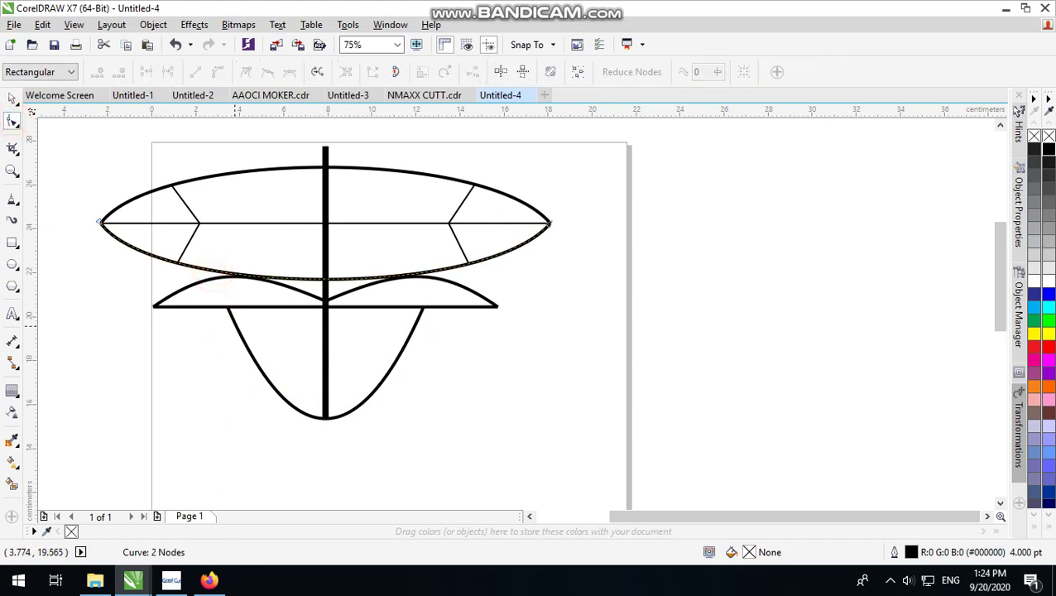
{"action": "left_click", "coordinate": [220, 298]}
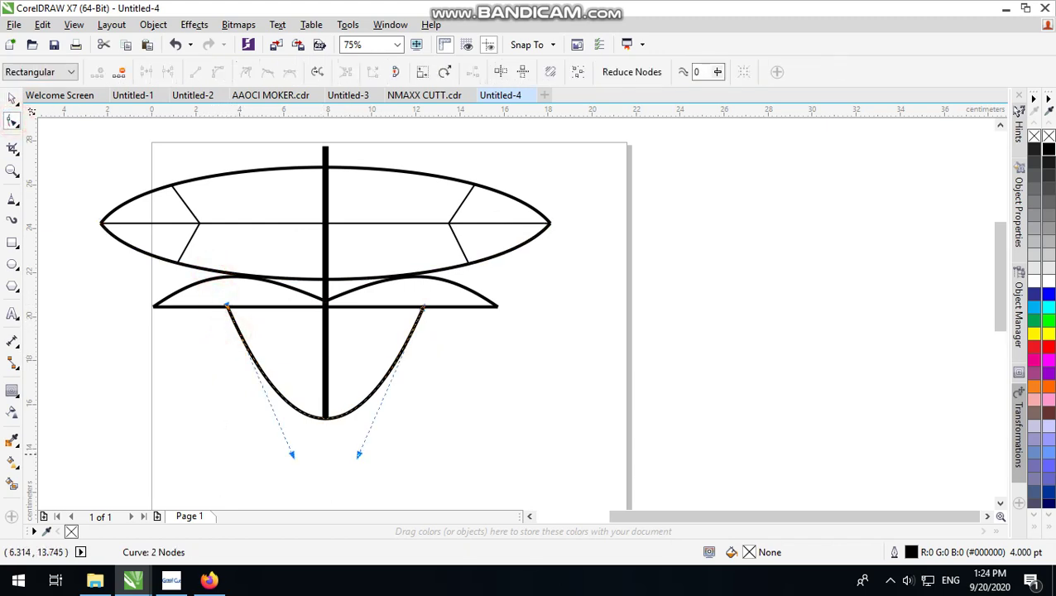
{"action": "left_click_drag", "start_coordinate": [290, 454], "coordinate": [228, 464]}
{"action": "left_click_drag", "start_coordinate": [358, 454], "coordinate": [423, 456]}
{"action": "left_click", "coordinate": [12, 99]}
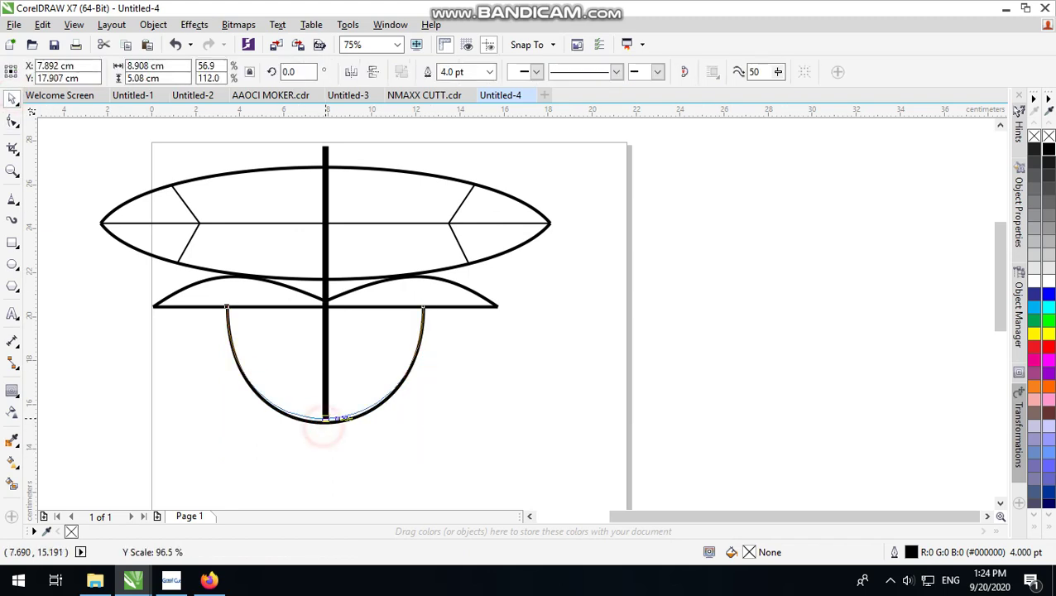
{"action": "left_click", "coordinate": [481, 412]}
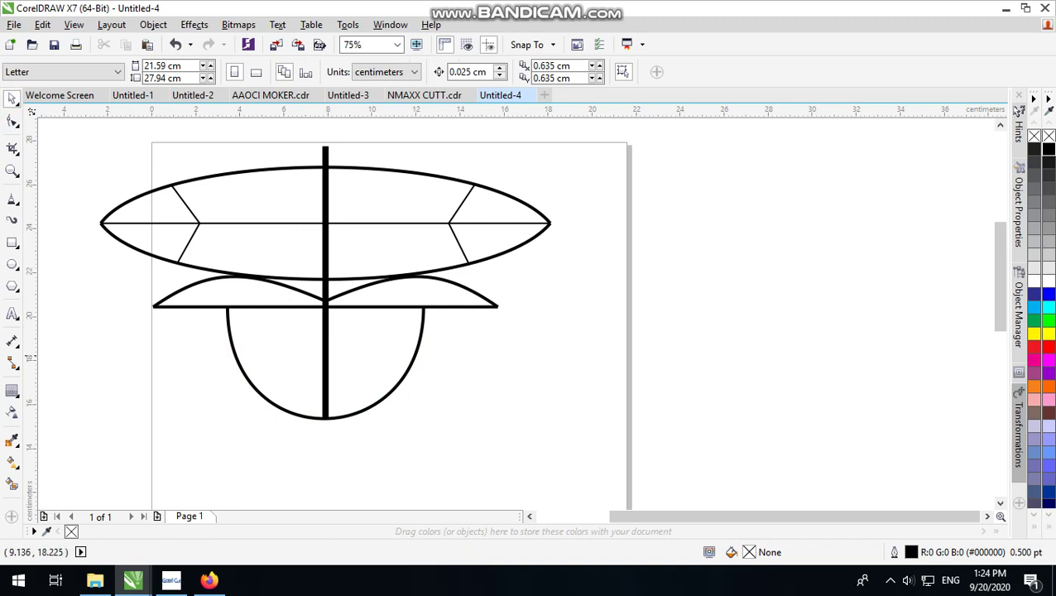
Step: Make a shallower copy of the rounded U-shaped curve inside it, keeping the upper ends on the horizontal line
{"action": "left_click", "coordinate": [342, 419]}
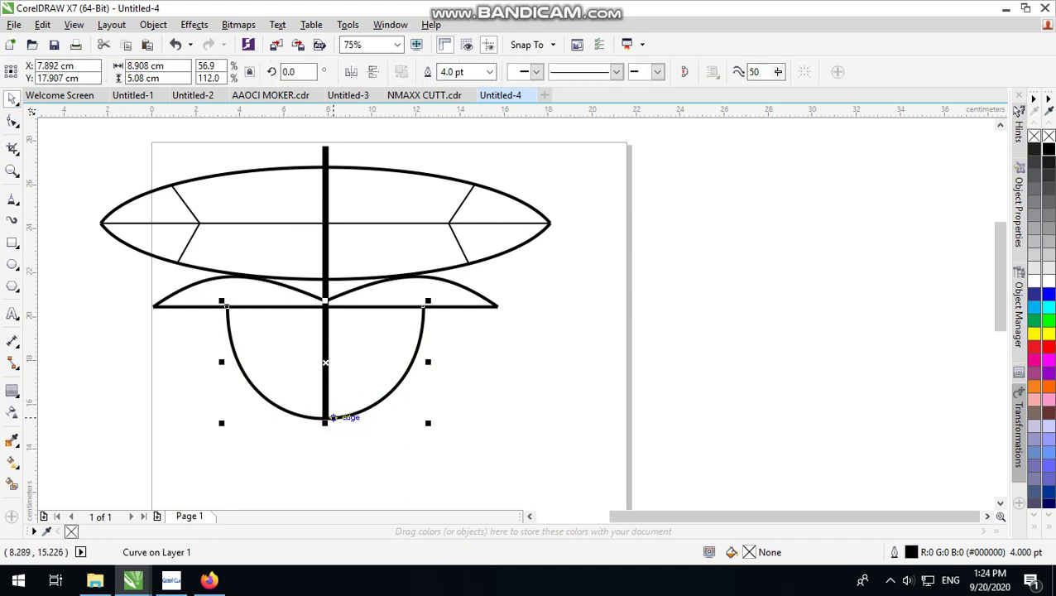
{"action": "left_click_drag", "start_coordinate": [322, 421], "coordinate": [353, 392]}
{"action": "right_click", "coordinate": [354, 391]}
{"action": "left_click", "coordinate": [492, 370]}
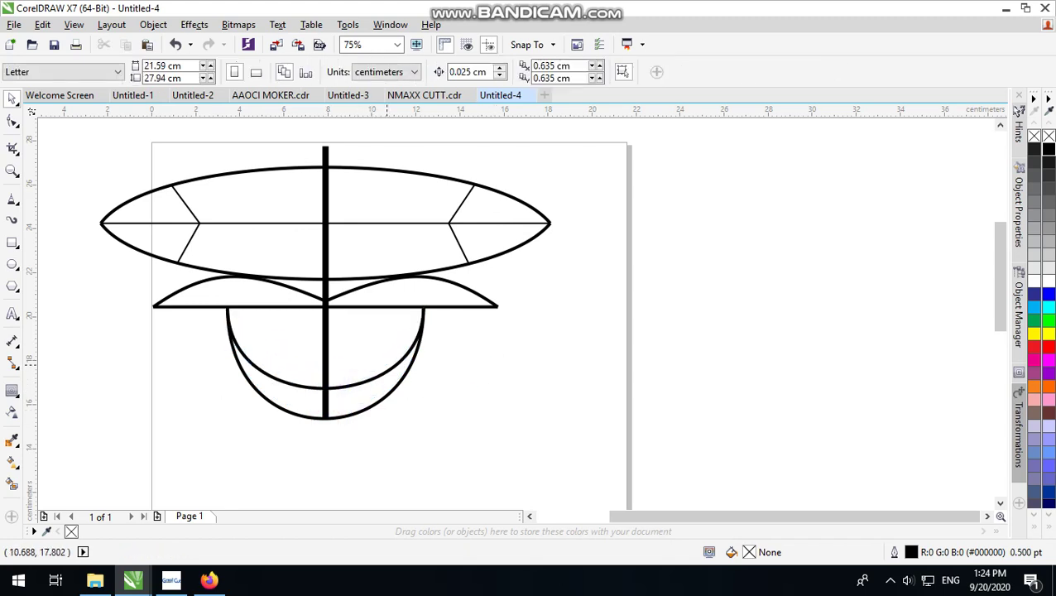
{"action": "scroll", "coordinate": [387, 362], "scroll_direction": "down", "scroll_amount": 2}
{"action": "scroll", "coordinate": [409, 361], "scroll_direction": "up", "scroll_amount": 2}
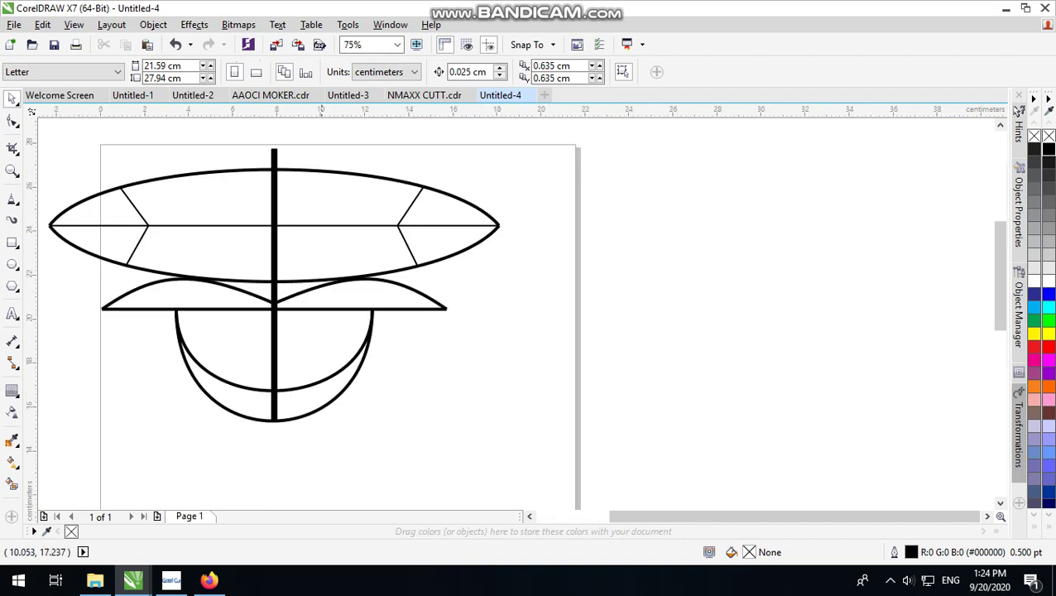
{"action": "left_click", "coordinate": [417, 371]}
{"action": "left_click", "coordinate": [442, 380]}
{"action": "left_click", "coordinate": [13, 199]}
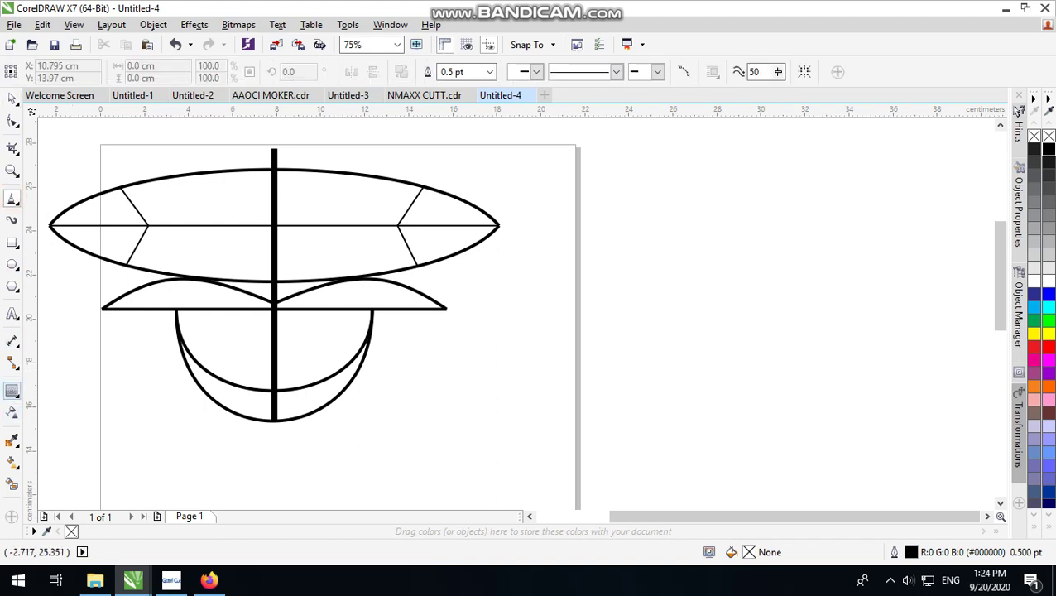
{"action": "left_click", "coordinate": [17, 395]}
{"action": "key", "text": "Escape"}
{"action": "left_click", "coordinate": [12, 412]}
{"action": "left_click", "coordinate": [12, 340]}
{"action": "left_click", "coordinate": [13, 313]}
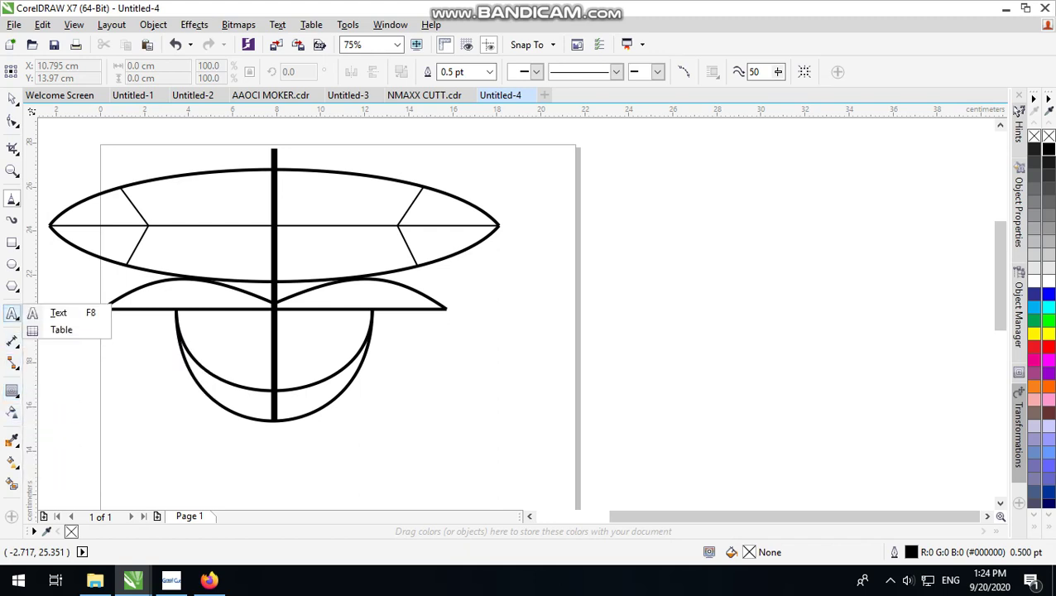
Step: Draw a five-pointed star about 3.3 by 3.1 cm inside the inner curve and set its outline to 4 pt
{"action": "left_click", "coordinate": [13, 285]}
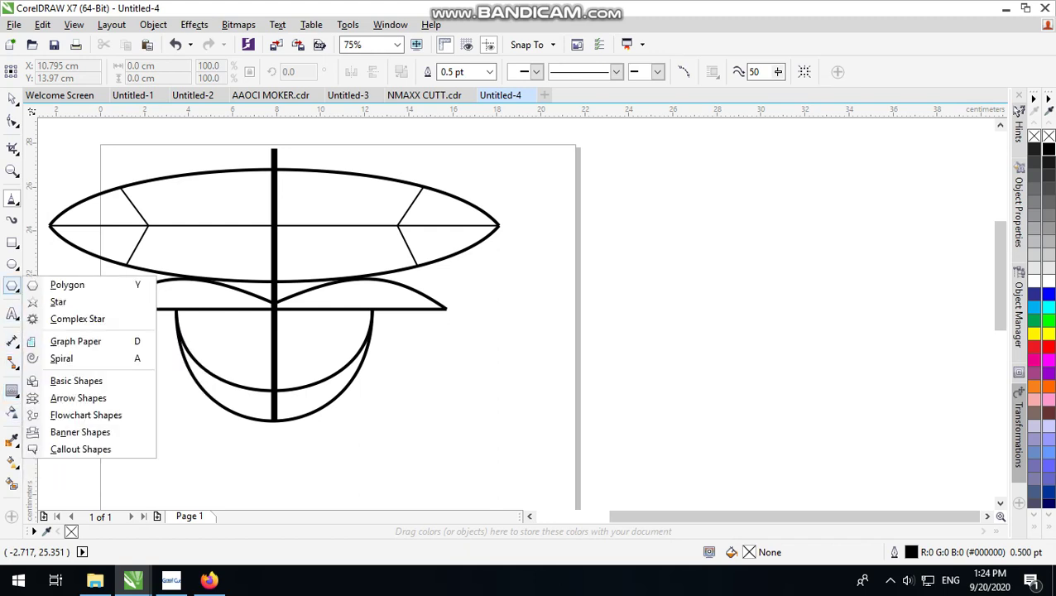
{"action": "left_click", "coordinate": [59, 301]}
{"action": "scroll", "coordinate": [261, 337], "scroll_direction": "up", "scroll_amount": 2}
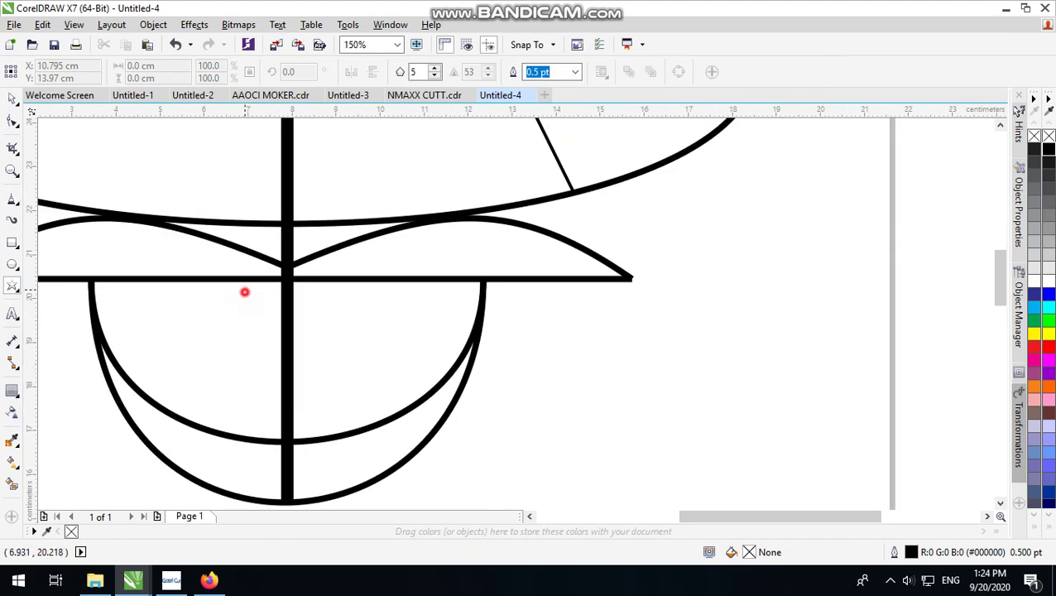
{"action": "left_click_drag", "start_coordinate": [245, 291], "coordinate": [396, 428]}
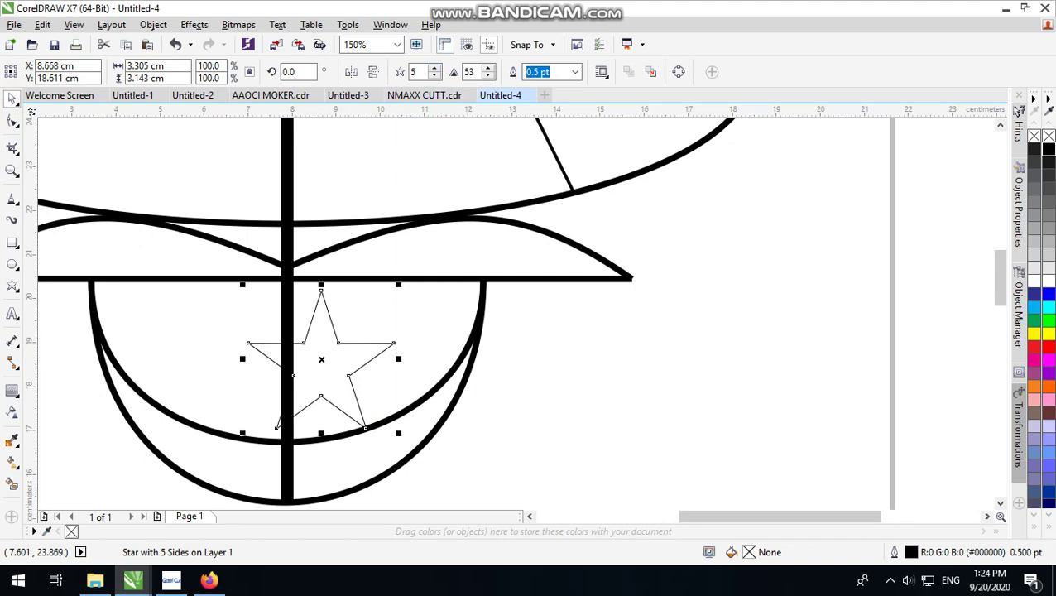
{"action": "left_click", "coordinate": [575, 72]}
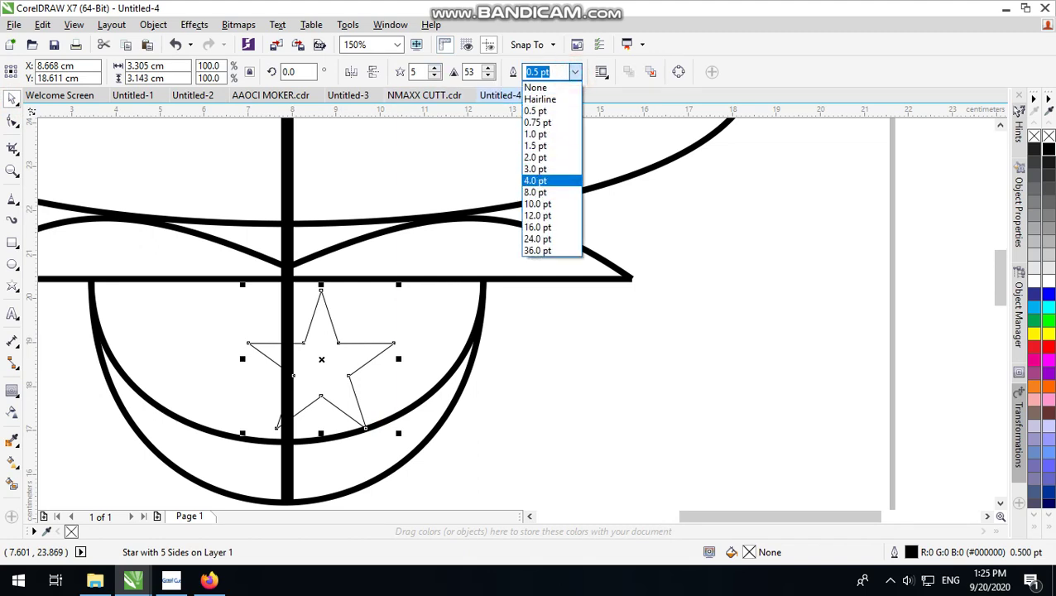
{"action": "left_click", "coordinate": [546, 178]}
Step: Move the star onto the vertical bar, widen it symmetrically to about 6.2 cm and stretch it down to about 3.25 cm tall
{"action": "left_click_drag", "start_coordinate": [330, 309], "coordinate": [297, 300]}
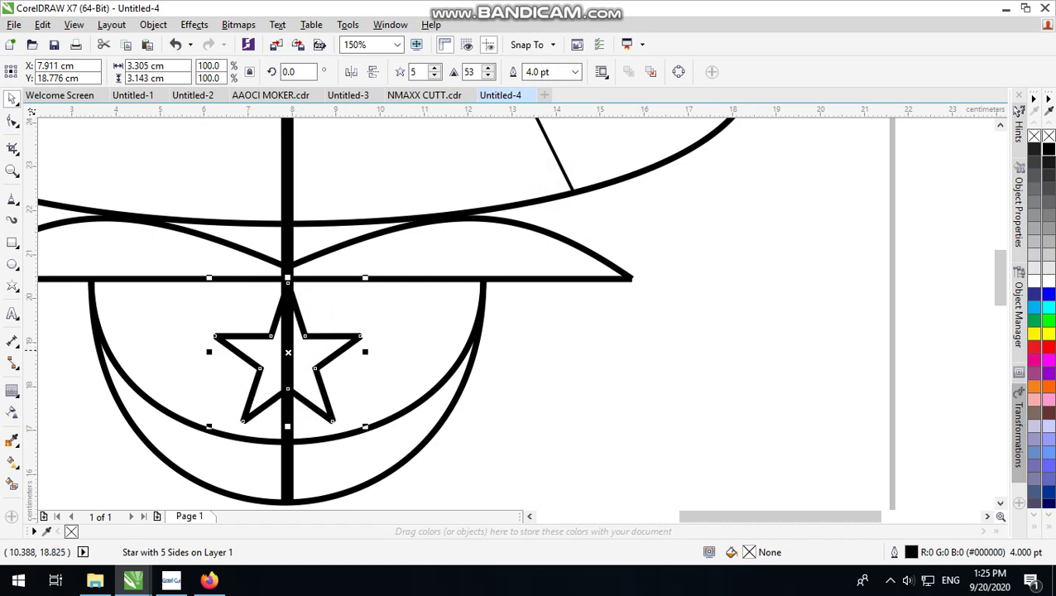
{"action": "left_click_drag", "start_coordinate": [365, 352], "coordinate": [429, 352]}
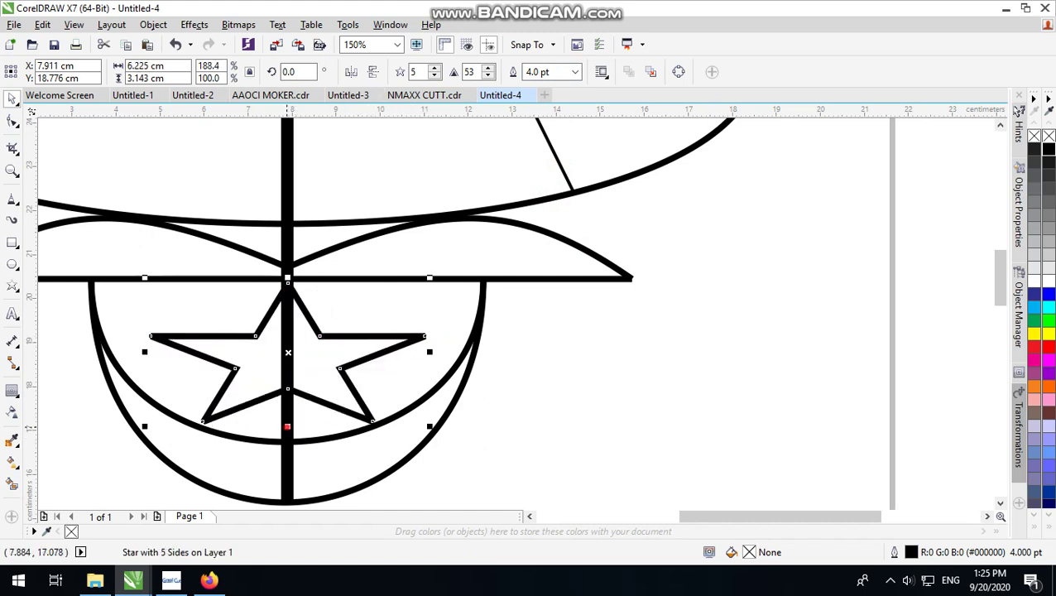
{"action": "left_click_drag", "start_coordinate": [288, 426], "coordinate": [288, 431]}
{"action": "scroll", "coordinate": [285, 266], "scroll_direction": "up", "scroll_amount": 2}
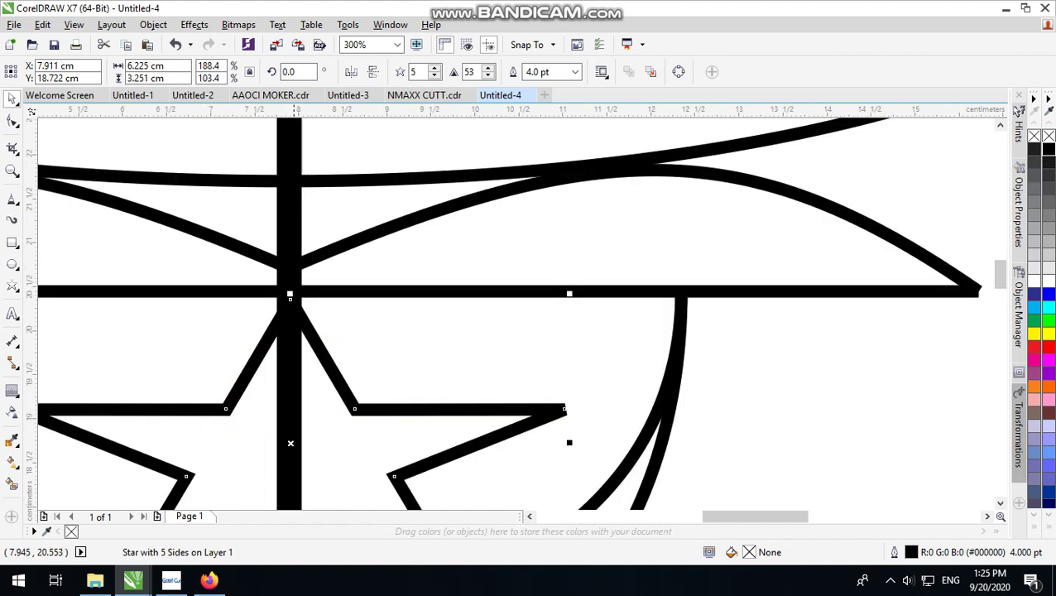
{"action": "left_click_drag", "start_coordinate": [290, 297], "coordinate": [289, 296]}
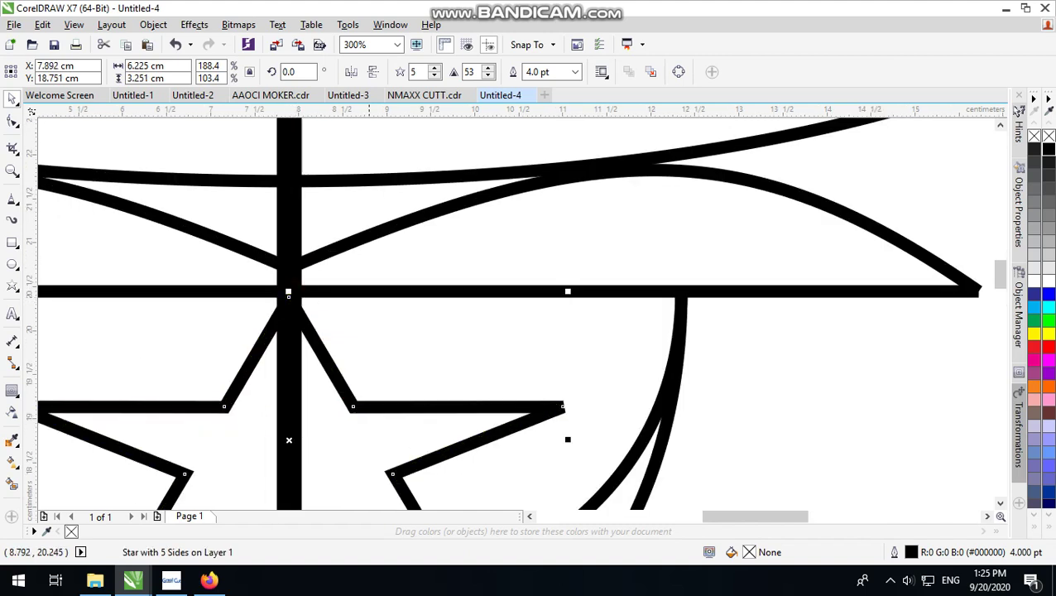
{"action": "scroll", "coordinate": [370, 307], "scroll_direction": "down", "scroll_amount": 4}
{"action": "key", "text": "ctrl+z"}
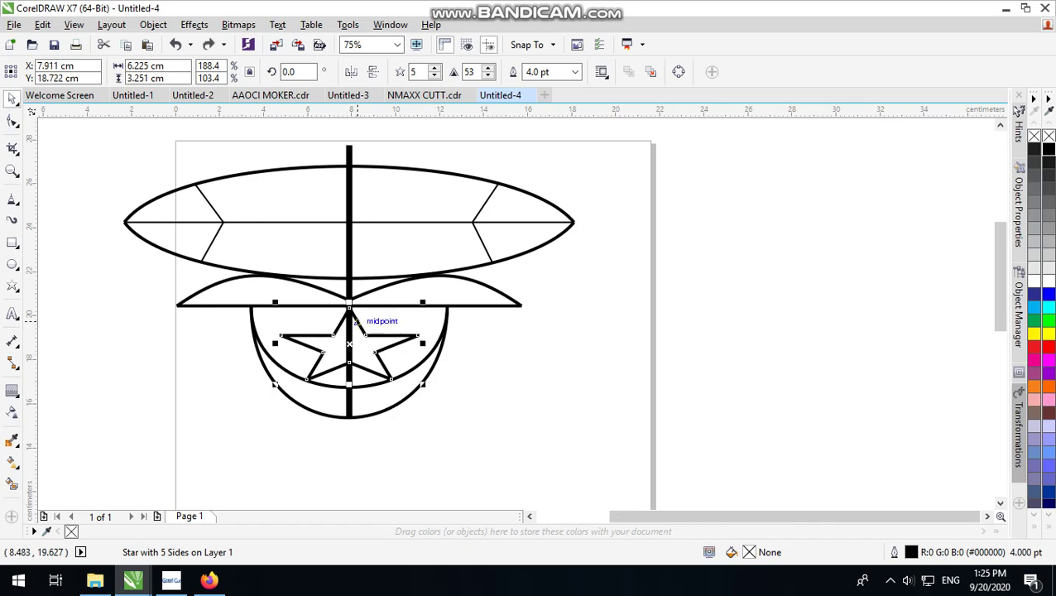
Step: Stretch the star's top point up to the horizontal line, making the star about 3.4 cm tall
{"action": "scroll", "coordinate": [347, 308], "scroll_direction": "up", "scroll_amount": 4}
{"action": "left_click_drag", "start_coordinate": [325, 319], "coordinate": [325, 305]}
{"action": "scroll", "coordinate": [328, 305], "scroll_direction": "down", "scroll_amount": 6}
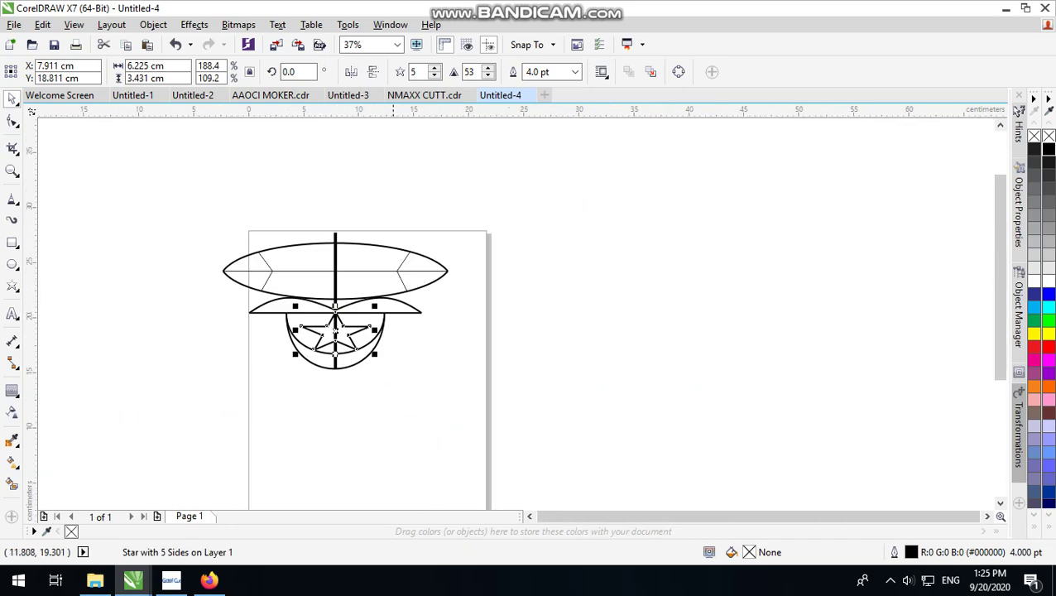
{"action": "left_click", "coordinate": [464, 336]}
{"action": "scroll", "coordinate": [265, 277], "scroll_direction": "up", "scroll_amount": 4}
{"action": "scroll", "coordinate": [265, 277], "scroll_direction": "down", "scroll_amount": 2}
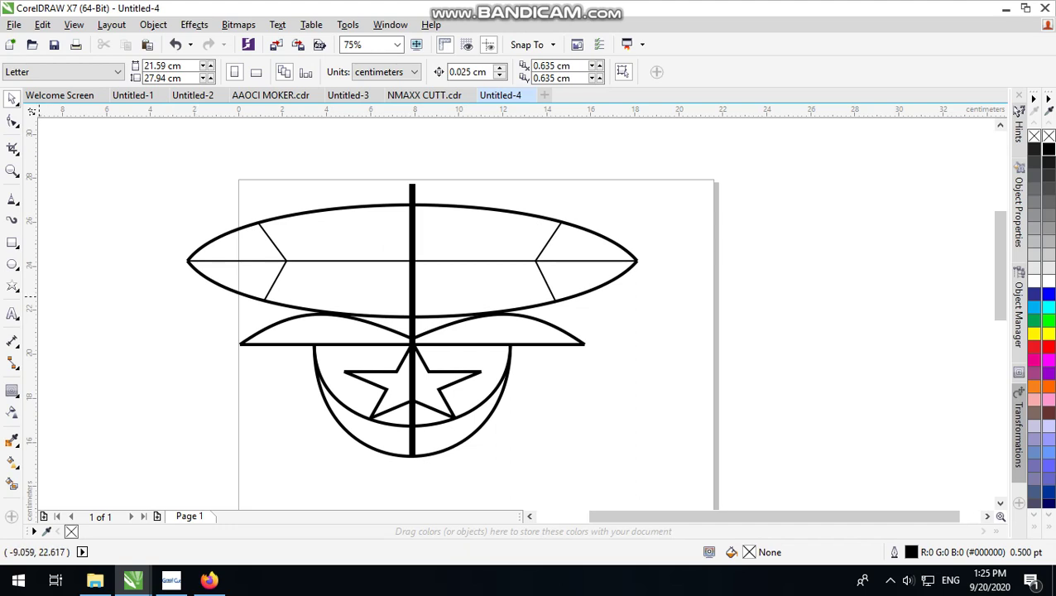
Step: Draw a thin horizontal line about 14.5 cm long above the lens shape and center it on the vertical bar
{"action": "left_click", "coordinate": [12, 313]}
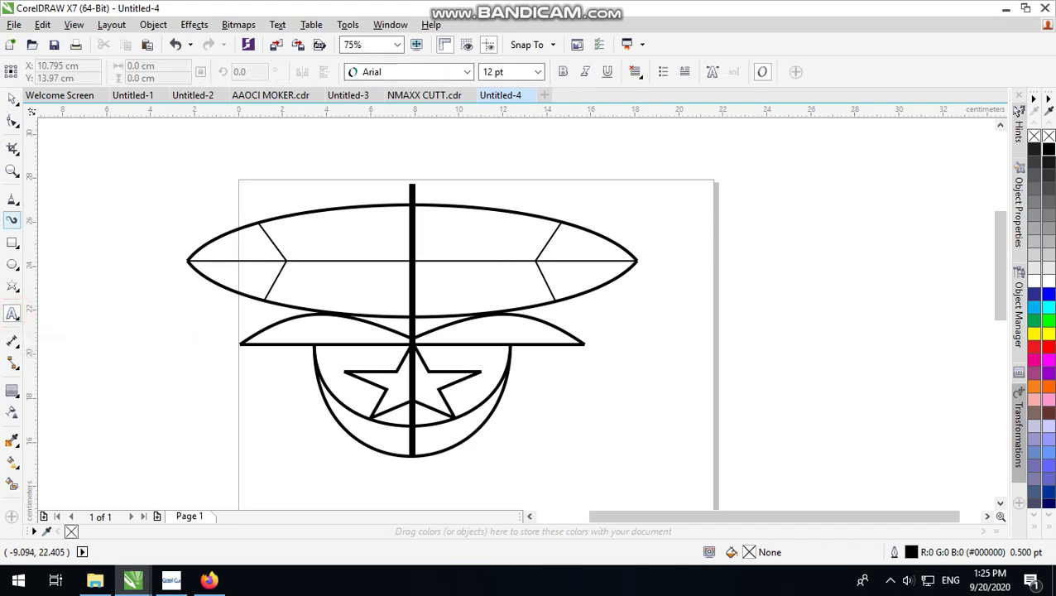
{"action": "left_click", "coordinate": [13, 198]}
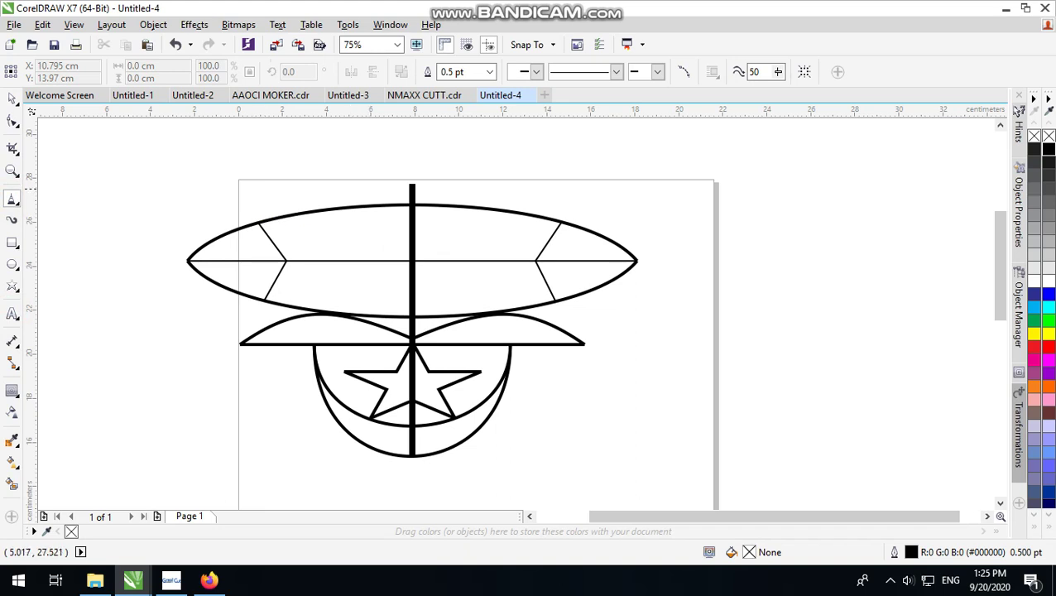
{"action": "left_click_drag", "start_coordinate": [263, 189], "coordinate": [588, 189]}
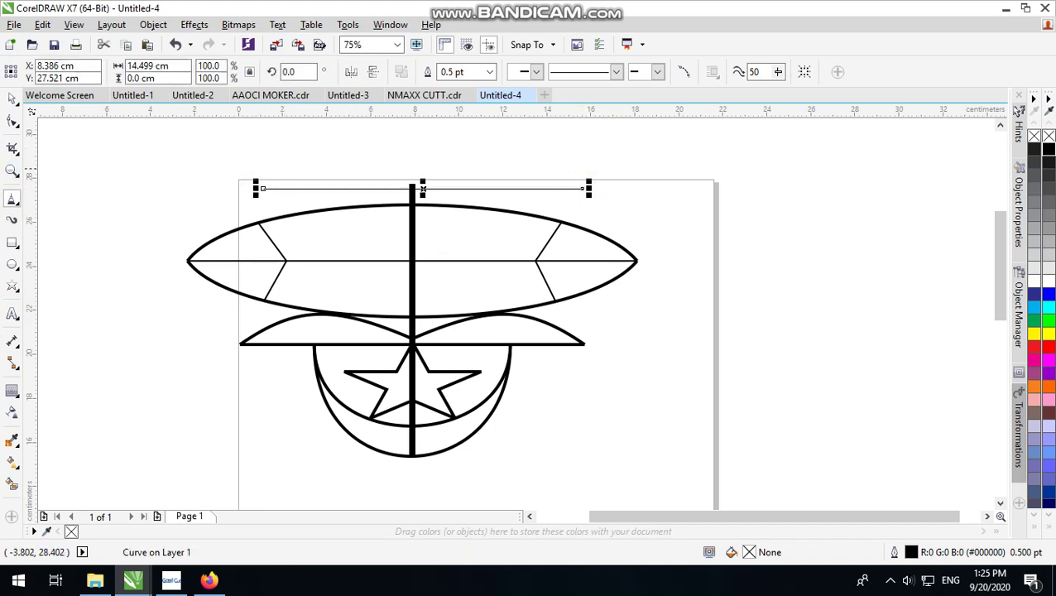
{"action": "scroll", "coordinate": [359, 201], "scroll_direction": "up", "scroll_amount": 2}
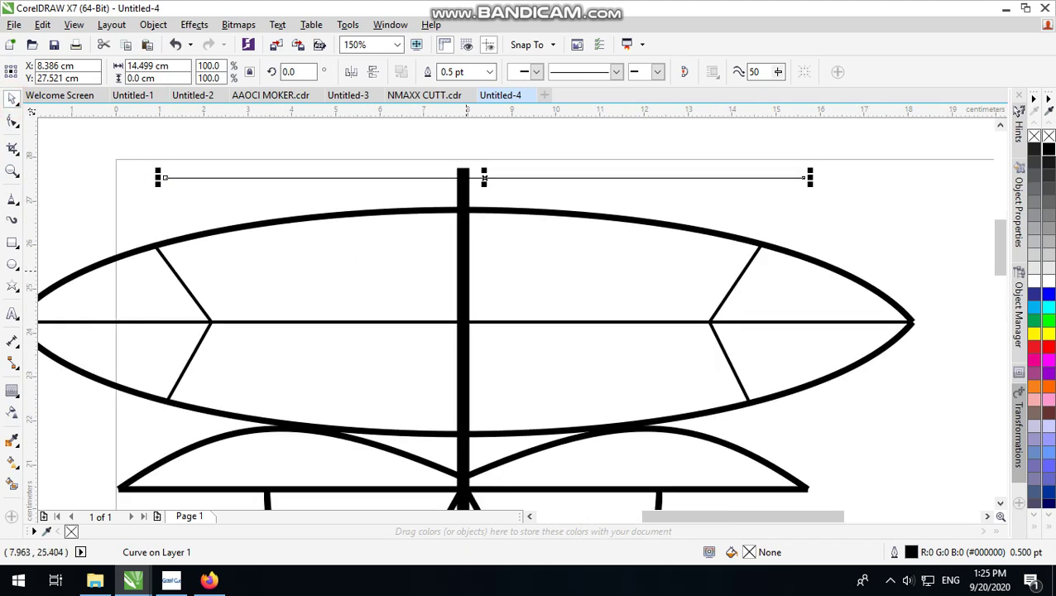
{"action": "left_click", "coordinate": [463, 269], "text": "shift"}
{"action": "key", "text": "c"}
{"action": "left_click", "coordinate": [418, 142]}
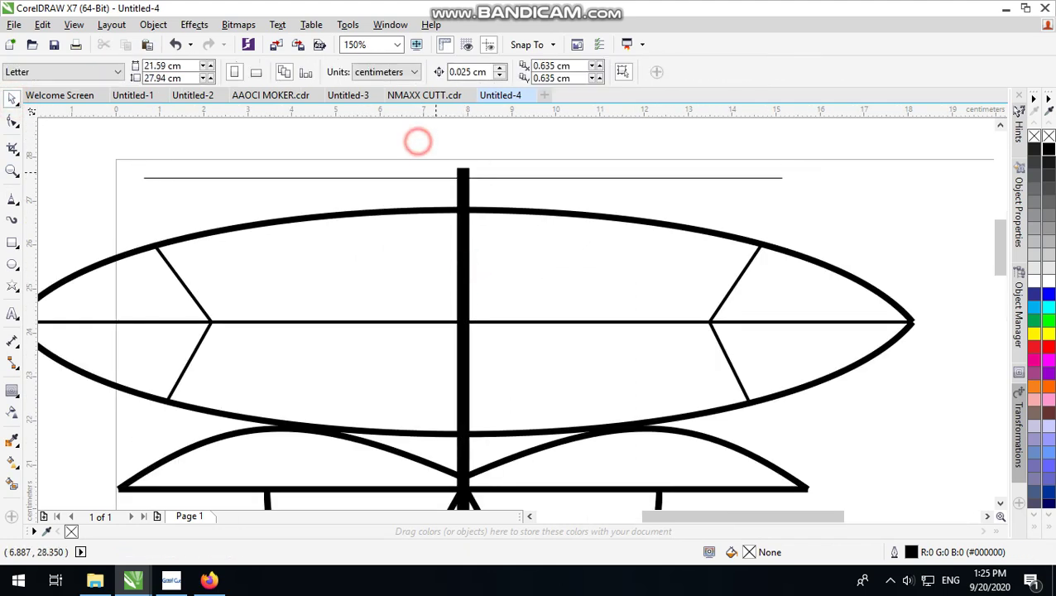
Step: Draw a diagonal line about 0.9 cm wide and 0.9 cm tall from the bar's upper end down-left to the lens's upper edge
{"action": "left_click", "coordinate": [13, 199]}
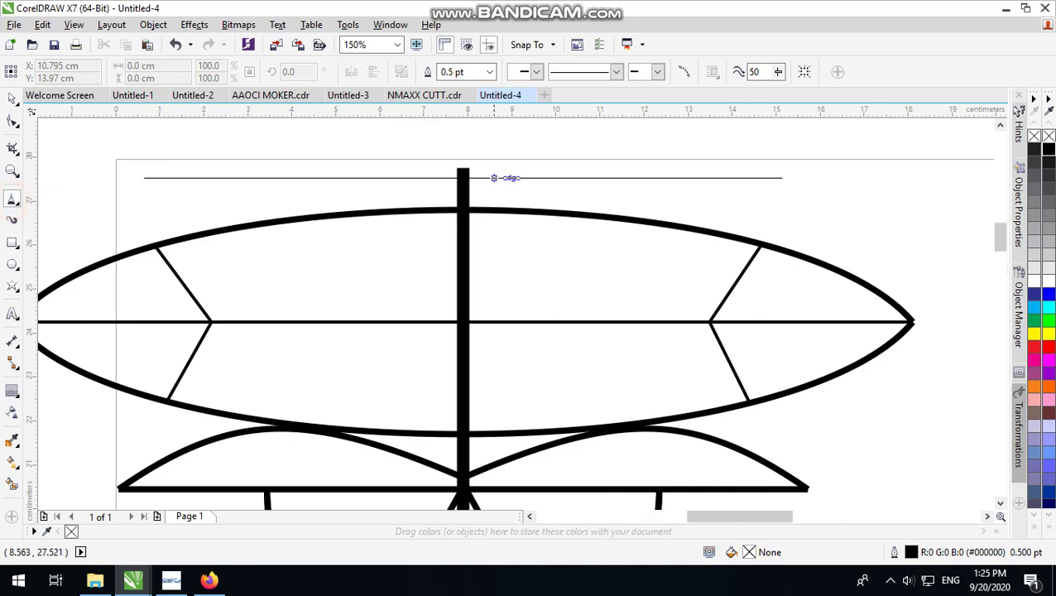
{"action": "scroll", "coordinate": [492, 178], "scroll_direction": "up", "scroll_amount": 2}
{"action": "left_click", "coordinate": [462, 173]}
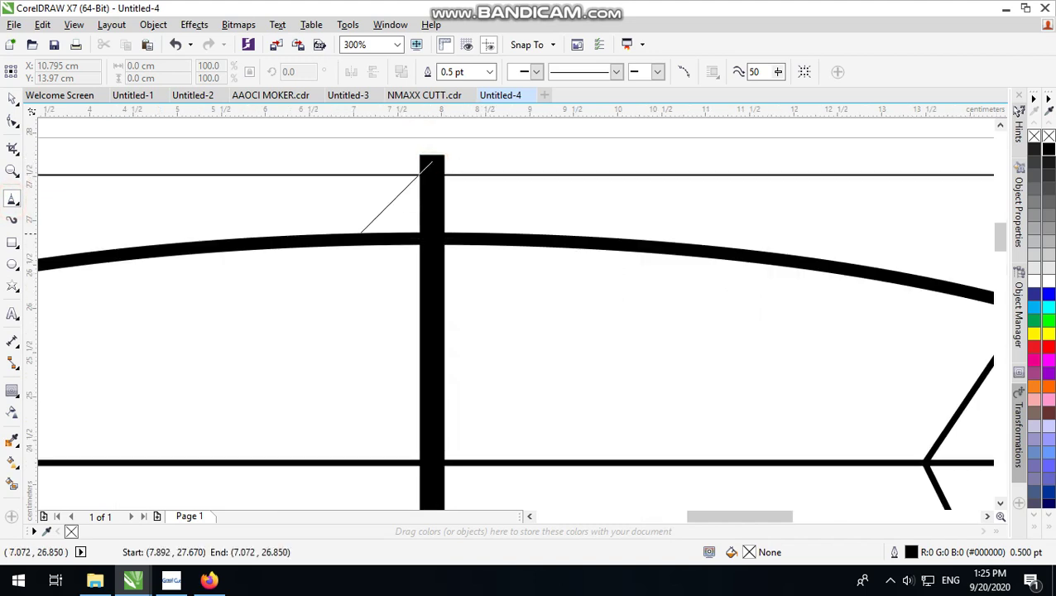
{"action": "left_click", "coordinate": [351, 239]}
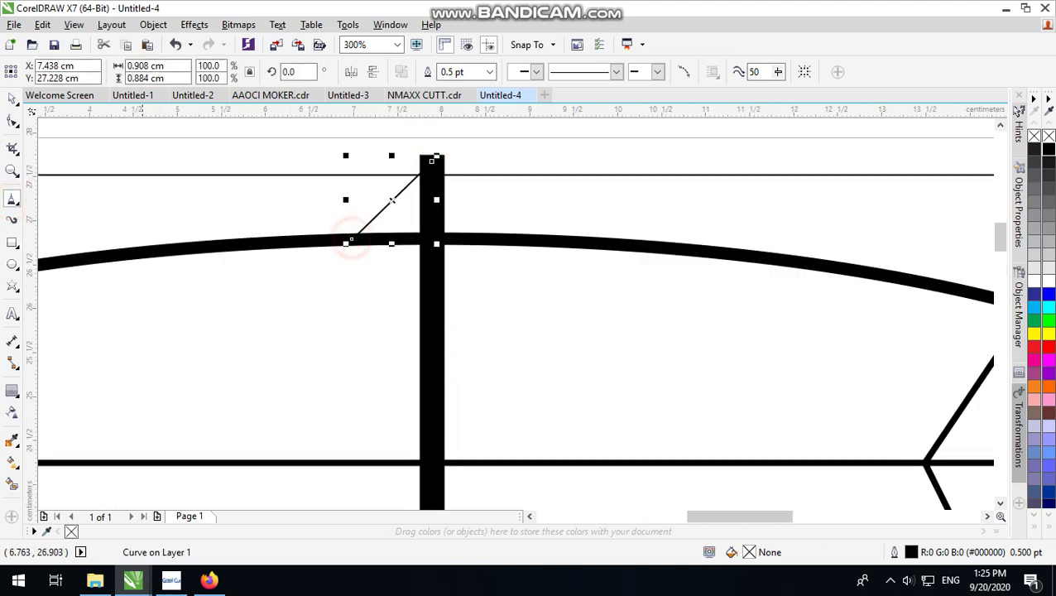
Step: Set the short diagonal's outline to 8 pt and mirror a copy to the other side of the vertical bar
{"action": "left_click", "coordinate": [12, 98]}
{"action": "left_click", "coordinate": [490, 72]}
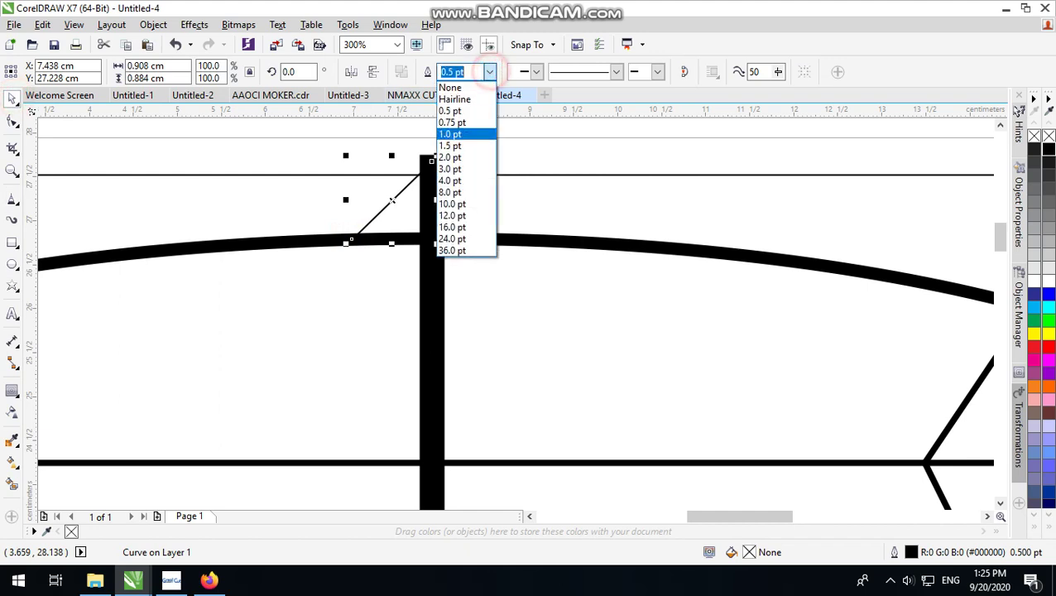
{"action": "left_click", "coordinate": [484, 191]}
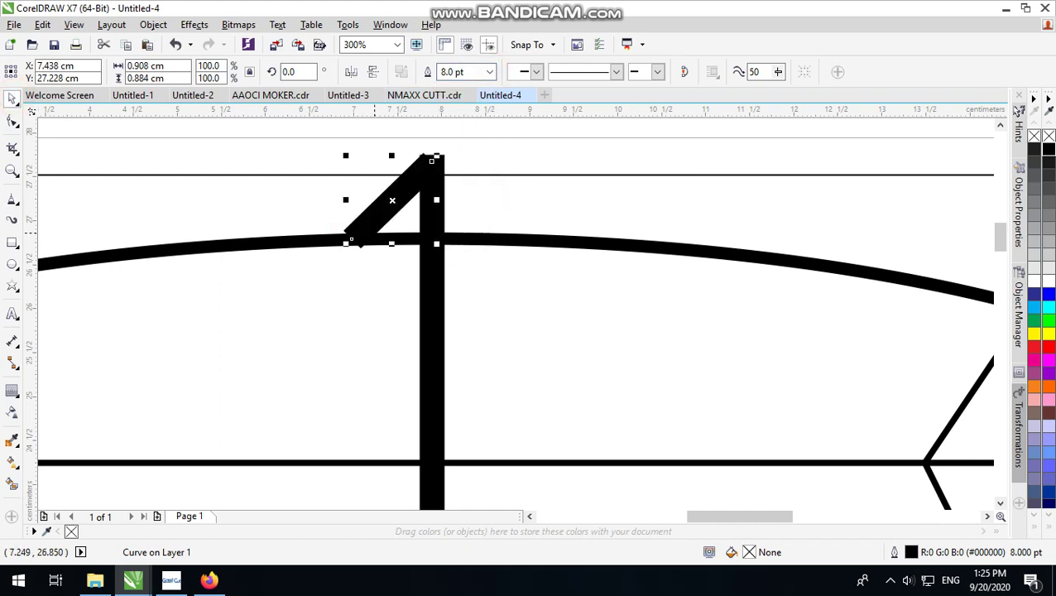
{"action": "mouse_move", "coordinate": [345, 199]}
{"action": "left_mouse_down"}
{"action": "mouse_move", "coordinate": [456, 202]}
{"action": "mouse_move", "coordinate": [404, 218]}
{"action": "left_mouse_up"}
{"action": "scroll", "coordinate": [430, 217], "scroll_direction": "down", "scroll_amount": 2}
Step: Lower the thin horizontal line to about Y 27.3 cm and place a copy of it above at Y 27.6 cm
{"action": "left_click", "coordinate": [459, 161]}
{"action": "scroll", "coordinate": [460, 160], "scroll_direction": "up", "scroll_amount": 1}
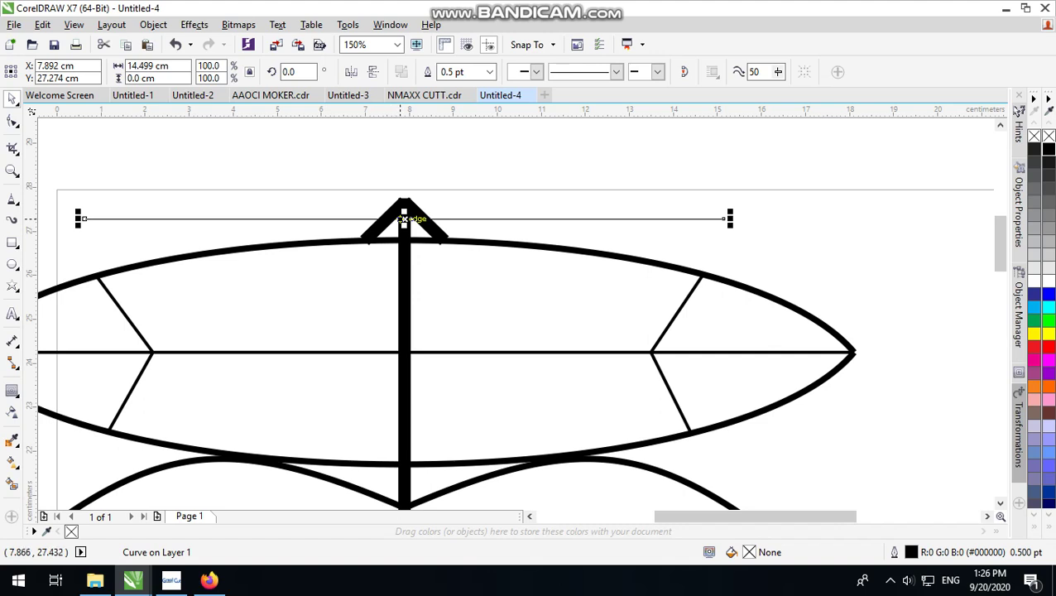
{"action": "left_click_drag", "start_coordinate": [405, 218], "coordinate": [404, 205]}
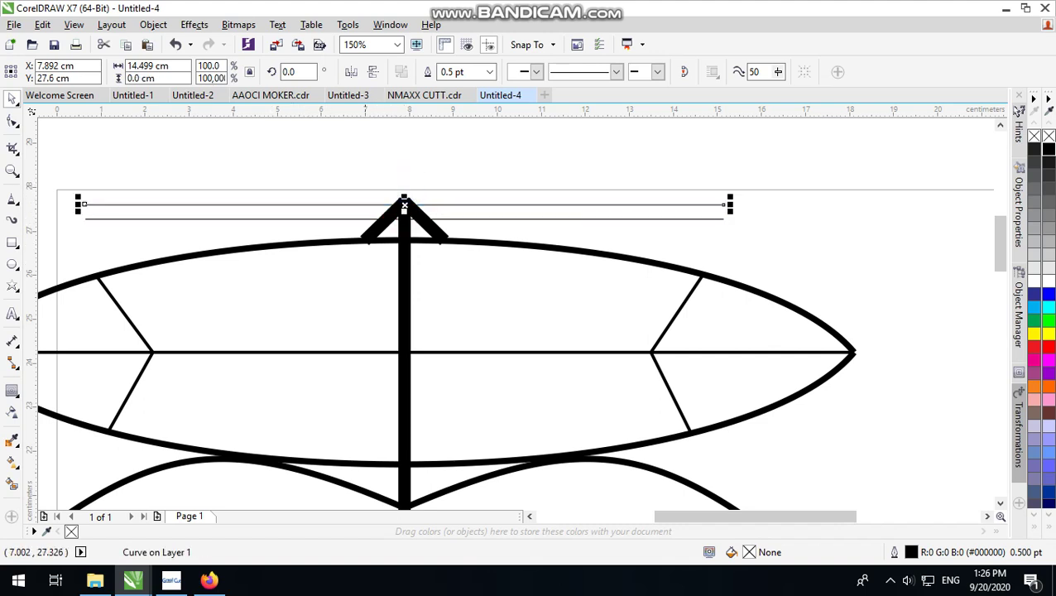
Step: Bend the lower horizontal line into a downward arc about 0.74 cm deep, its ends meeting the straight line at about Y 27.8 cm
{"action": "left_click", "coordinate": [404, 218]}
{"action": "double_click", "coordinate": [404, 218]}
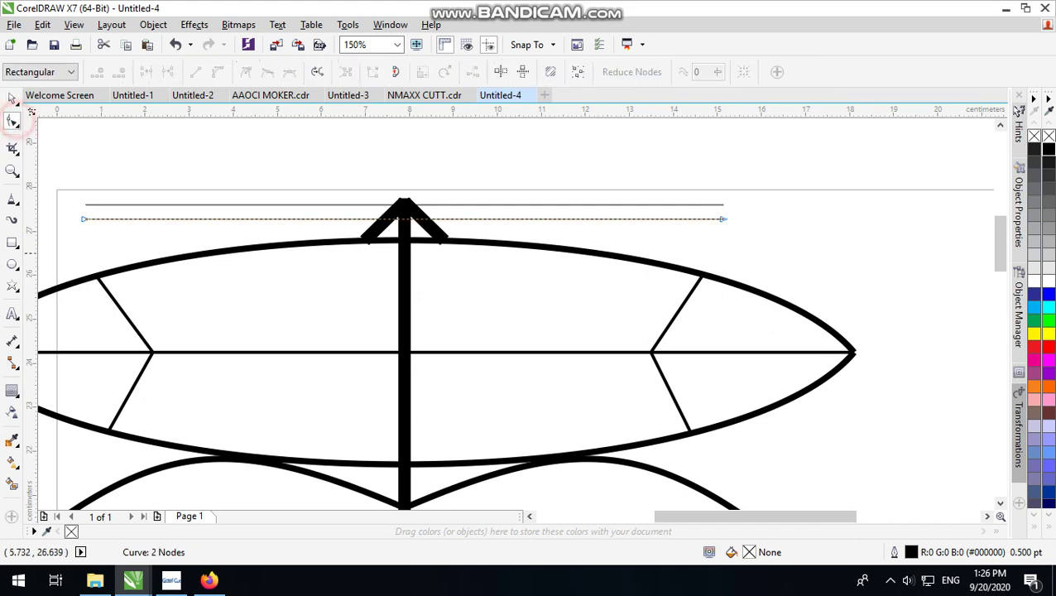
{"action": "left_click", "coordinate": [405, 219]}
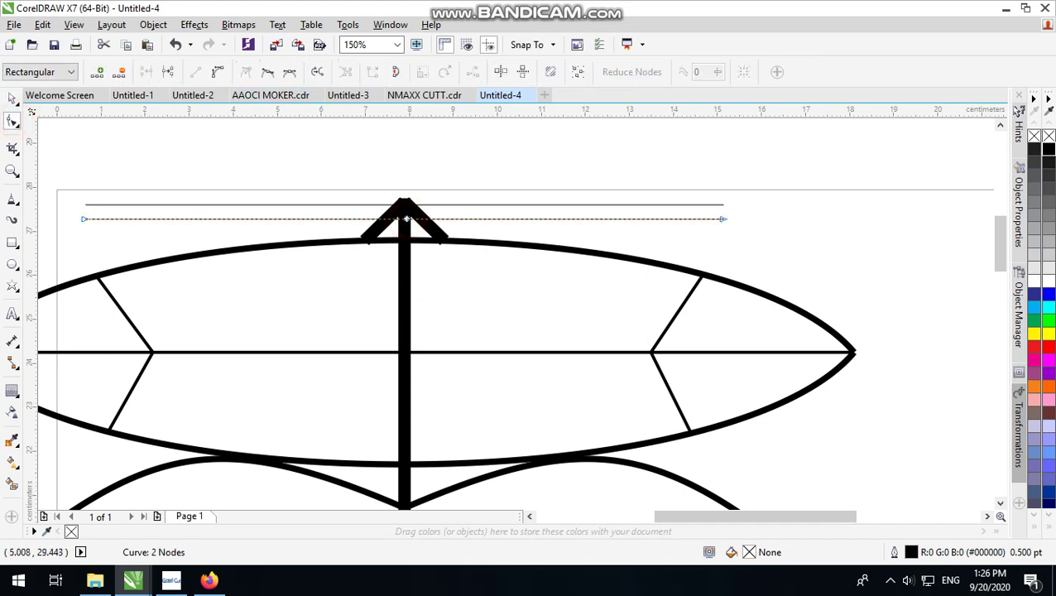
{"action": "left_click", "coordinate": [217, 72]}
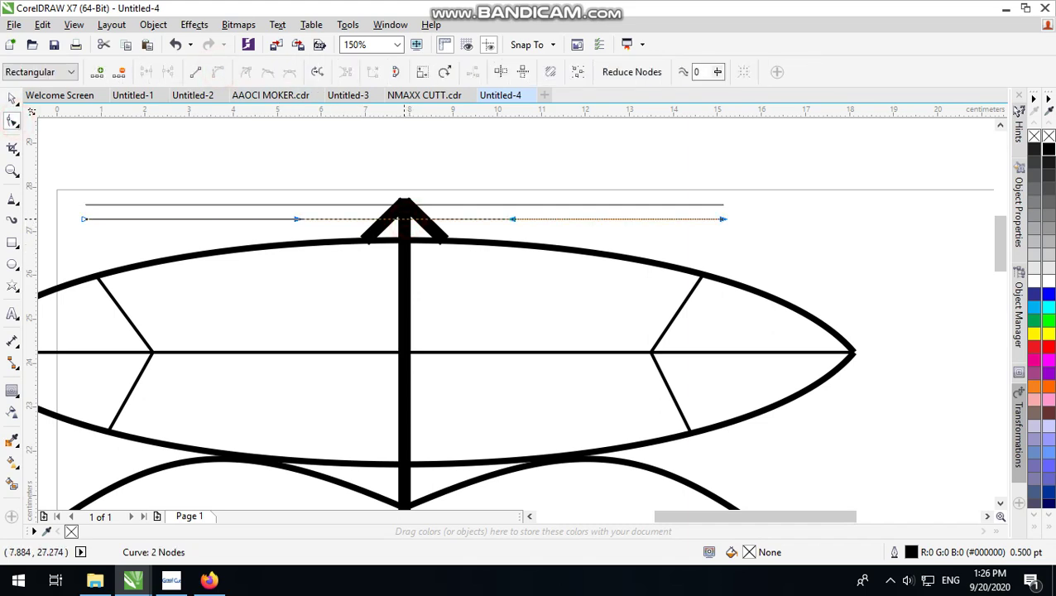
{"action": "left_click_drag", "start_coordinate": [404, 218], "coordinate": [403, 197]}
{"action": "left_click", "coordinate": [12, 98]}
{"action": "left_click", "coordinate": [533, 170]}
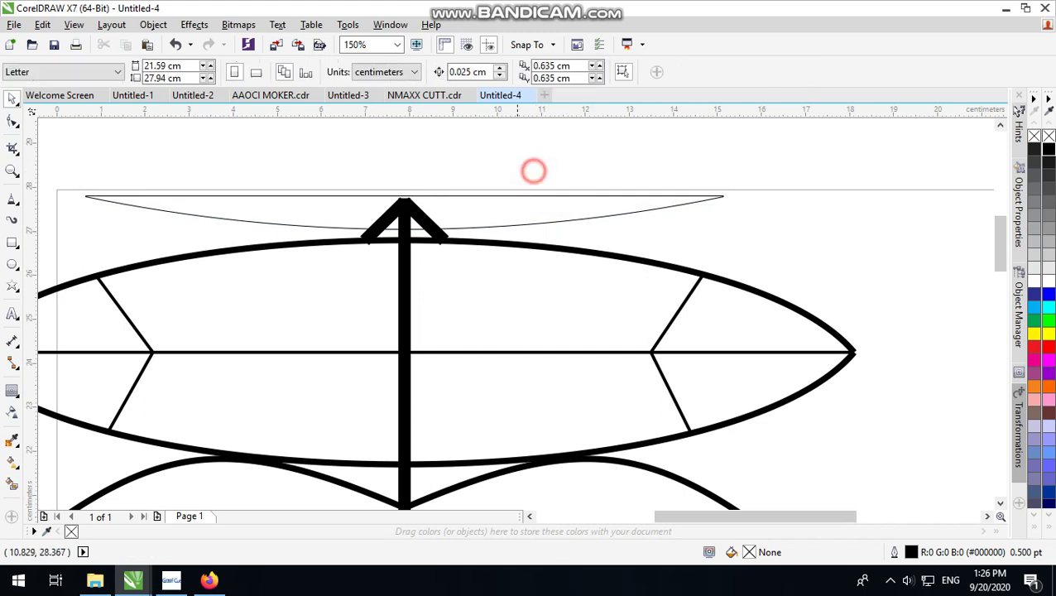
Step: Set the outline of the shallow arc above the lens shape to 4 pt
{"action": "left_click", "coordinate": [490, 223]}
{"action": "left_click", "coordinate": [490, 72]}
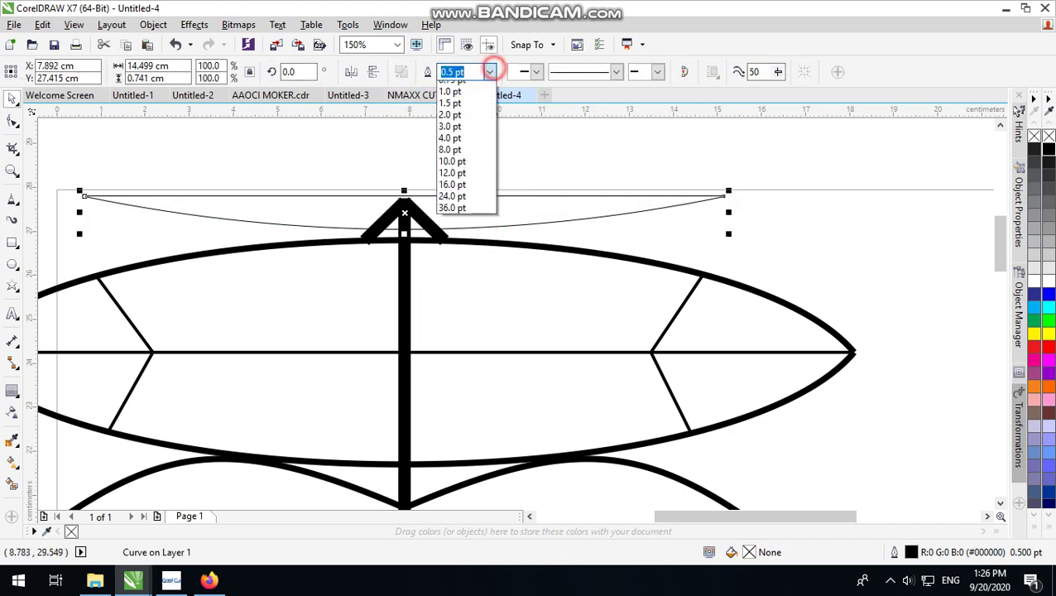
{"action": "left_click", "coordinate": [472, 176]}
{"action": "scroll", "coordinate": [478, 259], "scroll_direction": "down", "scroll_amount": 2}
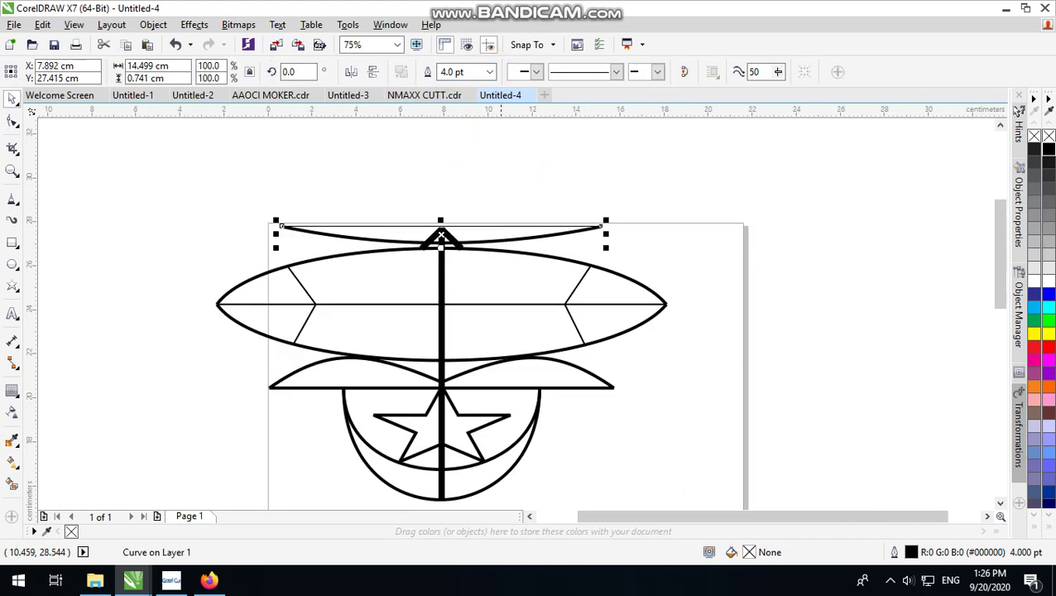
{"action": "left_click", "coordinate": [507, 176]}
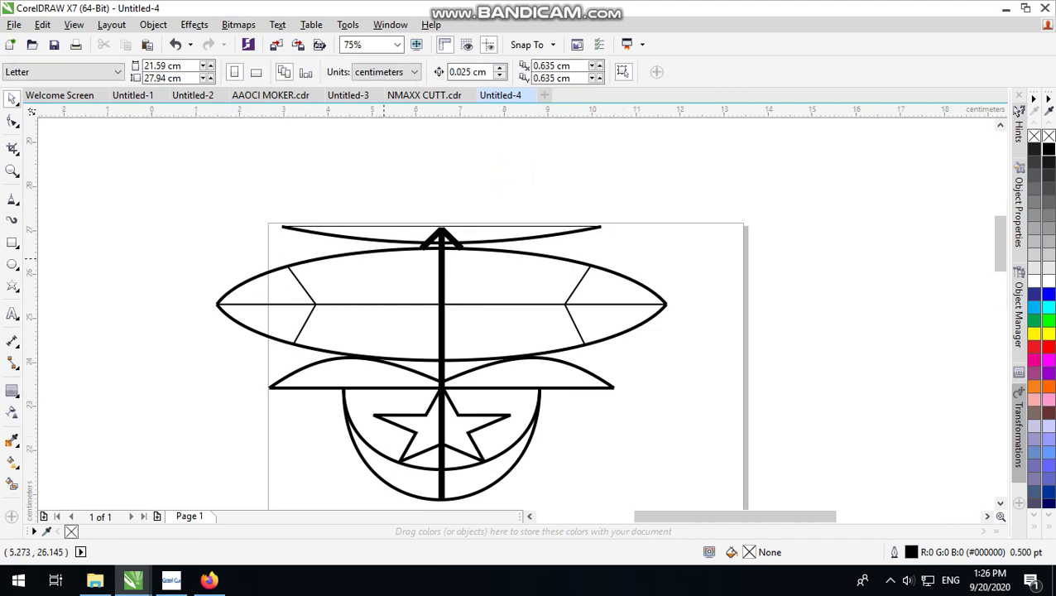
Step: Set the outline of the straight horizontal line across the top of the arc to 2 pt
{"action": "scroll", "coordinate": [397, 244], "scroll_direction": "up", "scroll_amount": 2}
{"action": "left_click", "coordinate": [393, 195]}
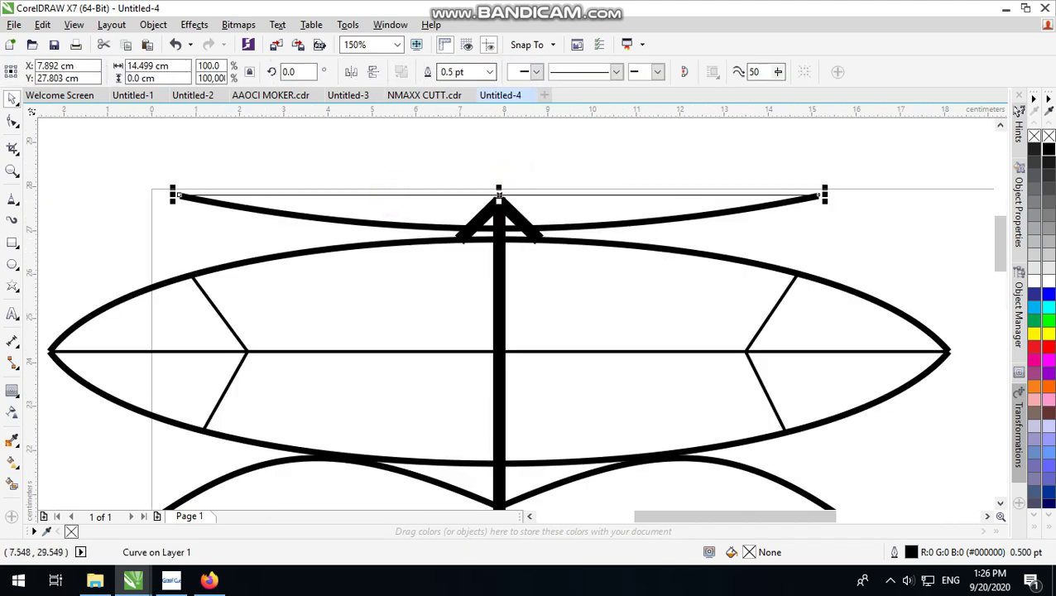
{"action": "left_click", "coordinate": [490, 72]}
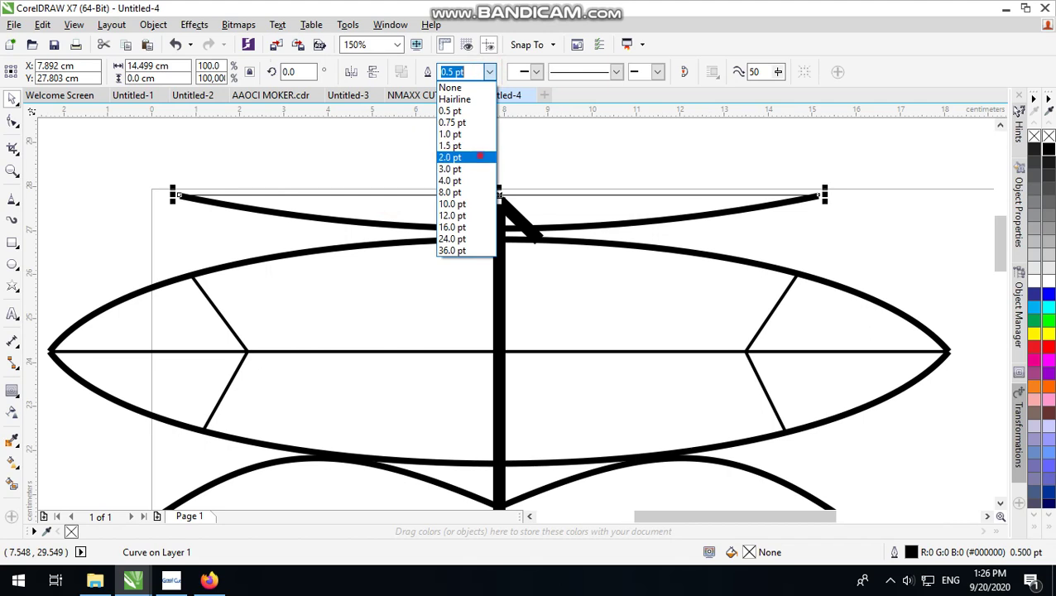
{"action": "left_click", "coordinate": [485, 157]}
{"action": "left_click", "coordinate": [488, 150]}
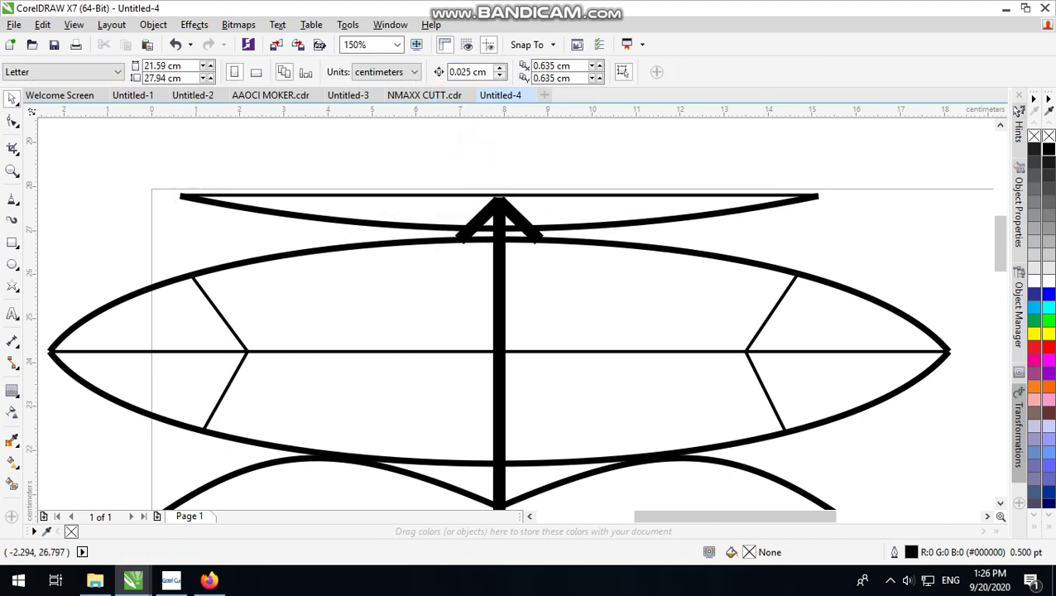
Step: Draw an upright rectangle about 0.24 cm wide and 0.53 cm tall over the top line's left end and fill it black
{"action": "left_click", "coordinate": [12, 241]}
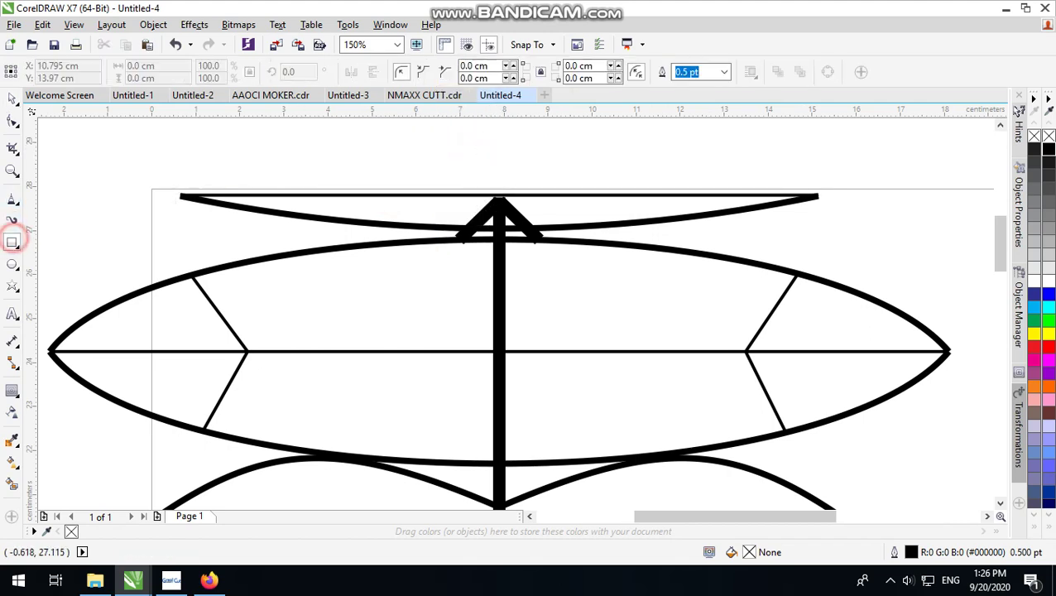
{"action": "scroll", "coordinate": [344, 166], "scroll_direction": "up", "scroll_amount": 3}
{"action": "scroll", "coordinate": [345, 165], "scroll_direction": "down", "scroll_amount": 1}
{"action": "left_click_drag", "start_coordinate": [182, 197], "coordinate": [203, 253]}
{"action": "key", "text": "space"}
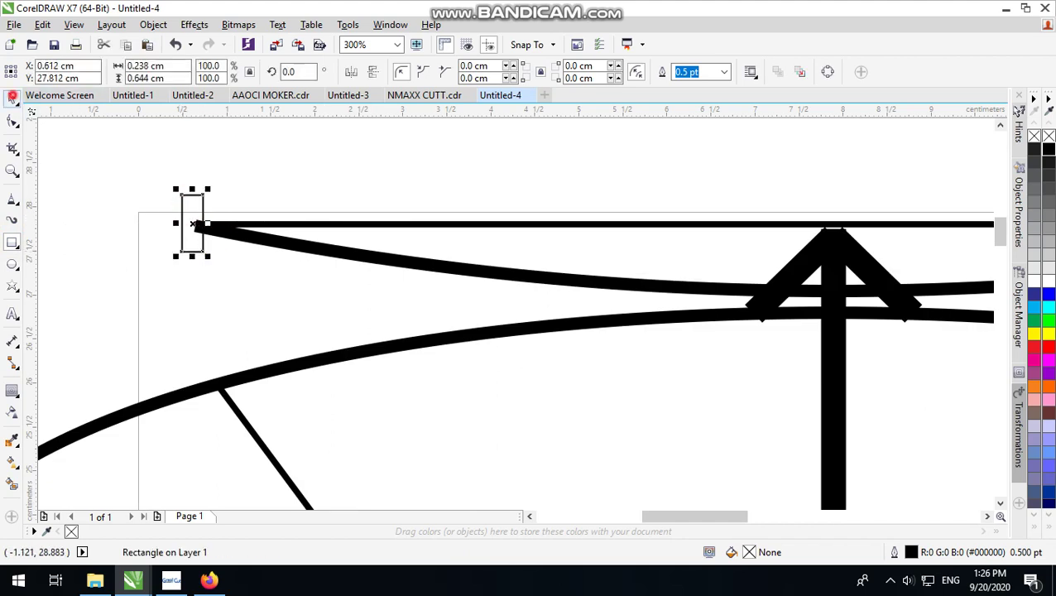
{"action": "scroll", "coordinate": [200, 201], "scroll_direction": "up", "scroll_amount": 2}
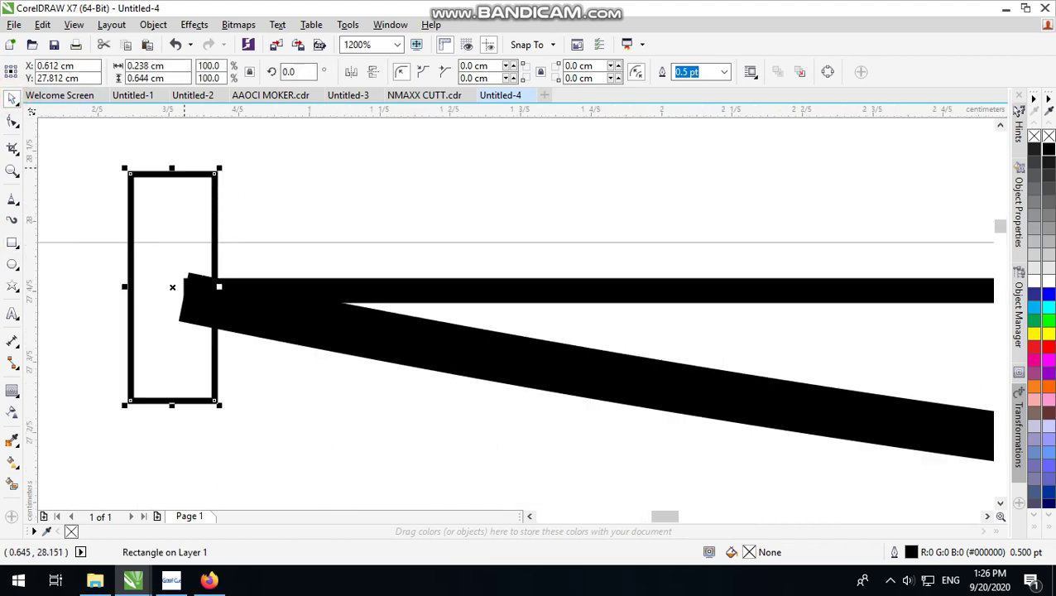
{"action": "left_click_drag", "start_coordinate": [171, 169], "coordinate": [192, 237]}
{"action": "scroll", "coordinate": [192, 237], "scroll_direction": "down", "scroll_amount": 2}
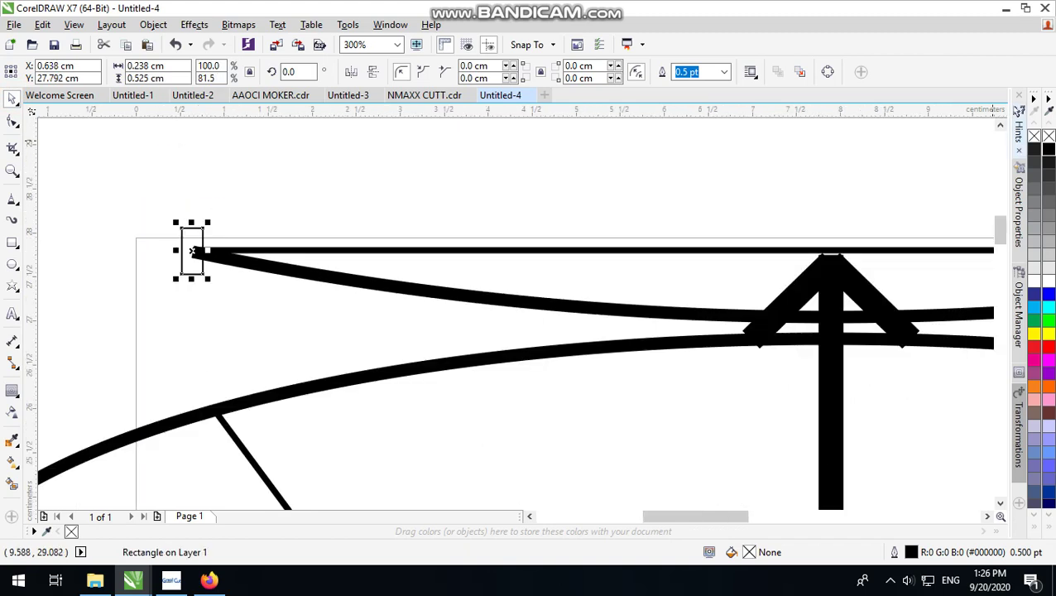
{"action": "scroll", "coordinate": [192, 249], "scroll_direction": "down", "scroll_amount": 2}
{"action": "scroll", "coordinate": [314, 223], "scroll_direction": "up", "scroll_amount": 1}
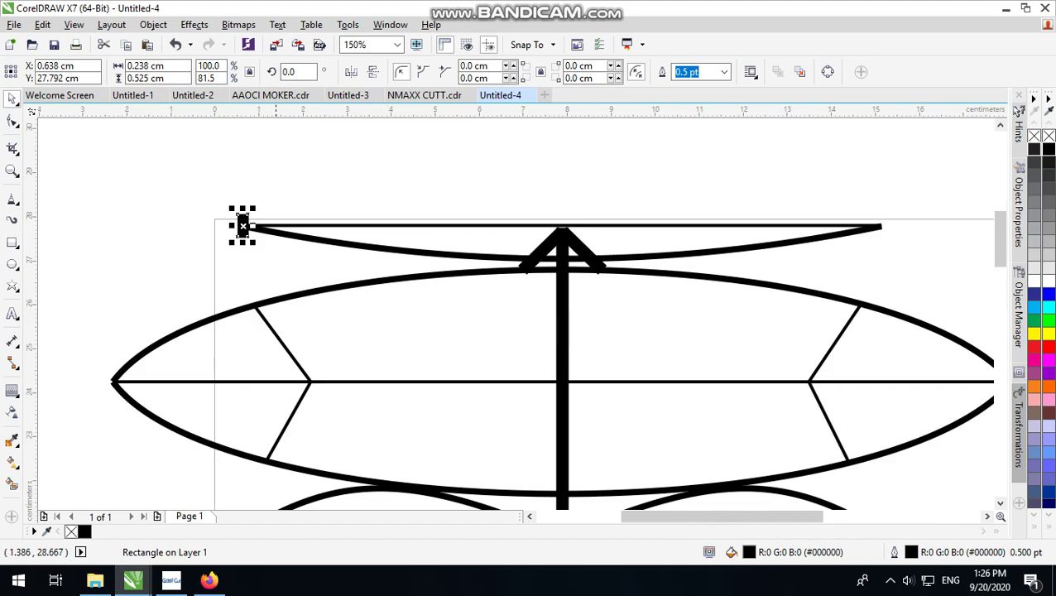
{"action": "left_click", "coordinate": [275, 185]}
Step: Place a copy of the small black rectangle at the top line's right end, at about X 15.14 cm and the same height
{"action": "left_click", "coordinate": [245, 225]}
{"action": "left_click_drag", "start_coordinate": [245, 225], "coordinate": [881, 225]}
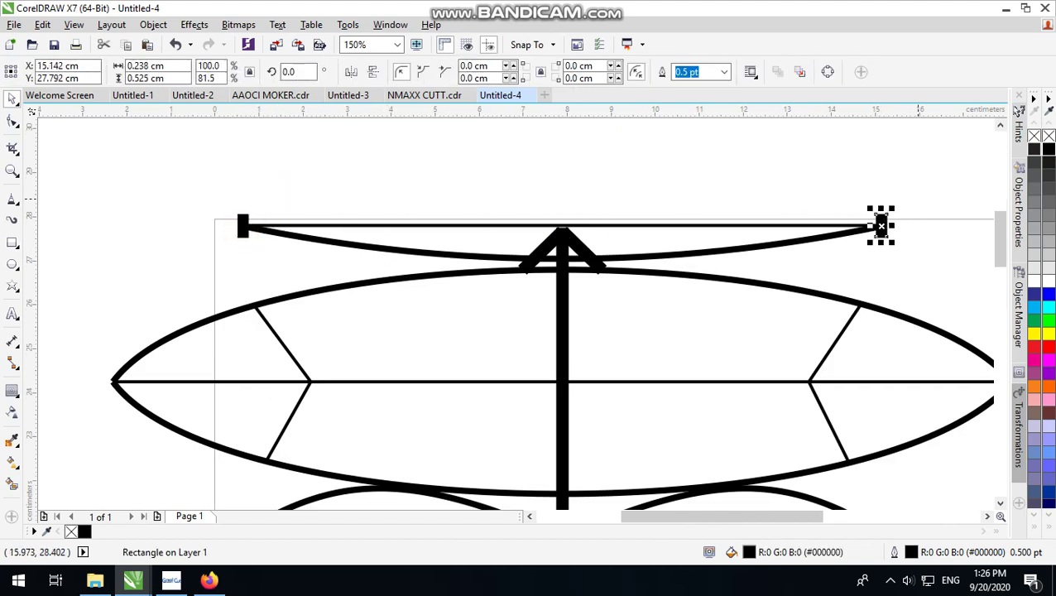
{"action": "left_click", "coordinate": [884, 160]}
{"action": "scroll", "coordinate": [624, 253], "scroll_direction": "down", "scroll_amount": 3}
{"action": "scroll", "coordinate": [625, 253], "scroll_direction": "up", "scroll_amount": 1}
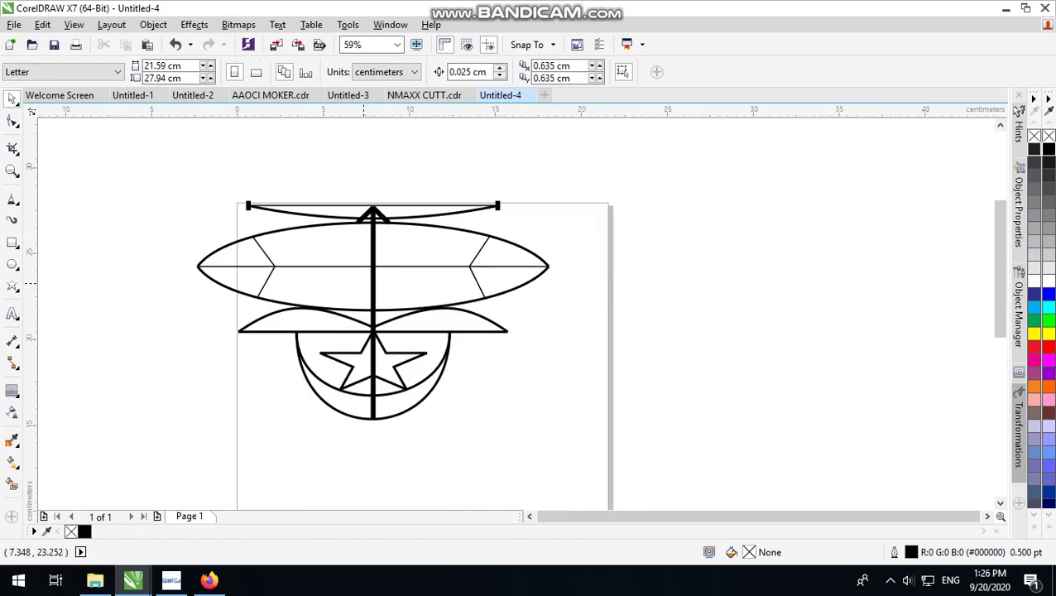
{"action": "scroll", "coordinate": [369, 256], "scroll_direction": "up", "scroll_amount": 1}
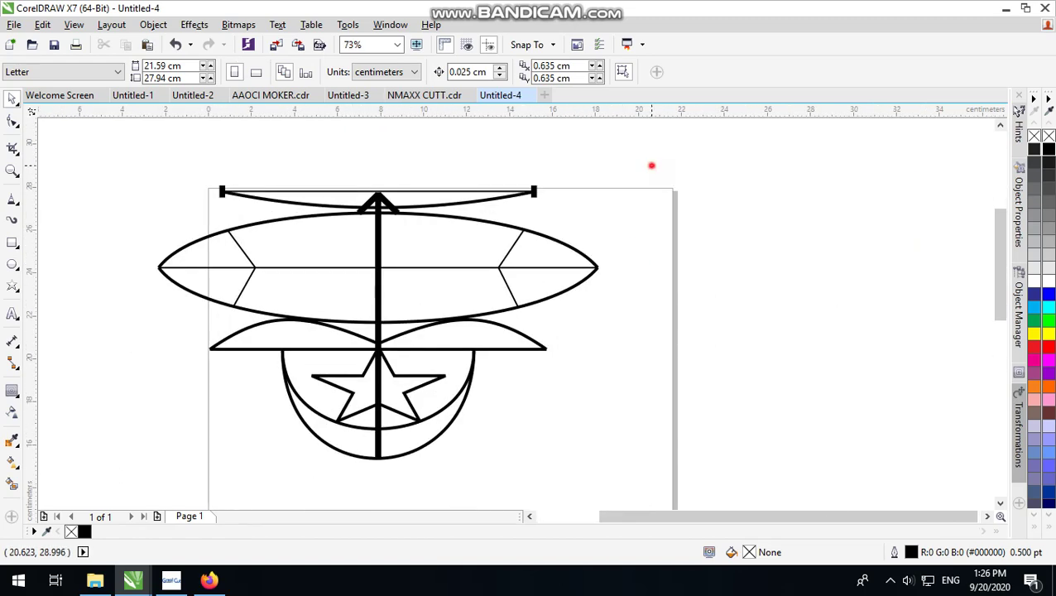
{"action": "scroll", "coordinate": [323, 166], "scroll_direction": "up", "scroll_amount": 2}
{"action": "scroll", "coordinate": [458, 209], "scroll_direction": "down", "scroll_amount": 2}
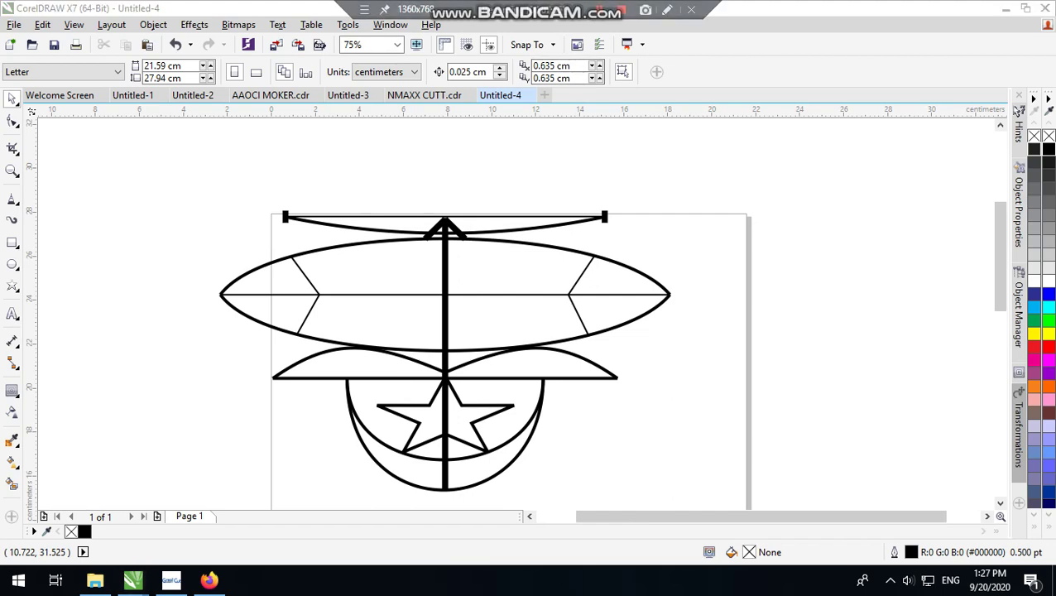
{"action": "left_click", "coordinate": [497, 171]}
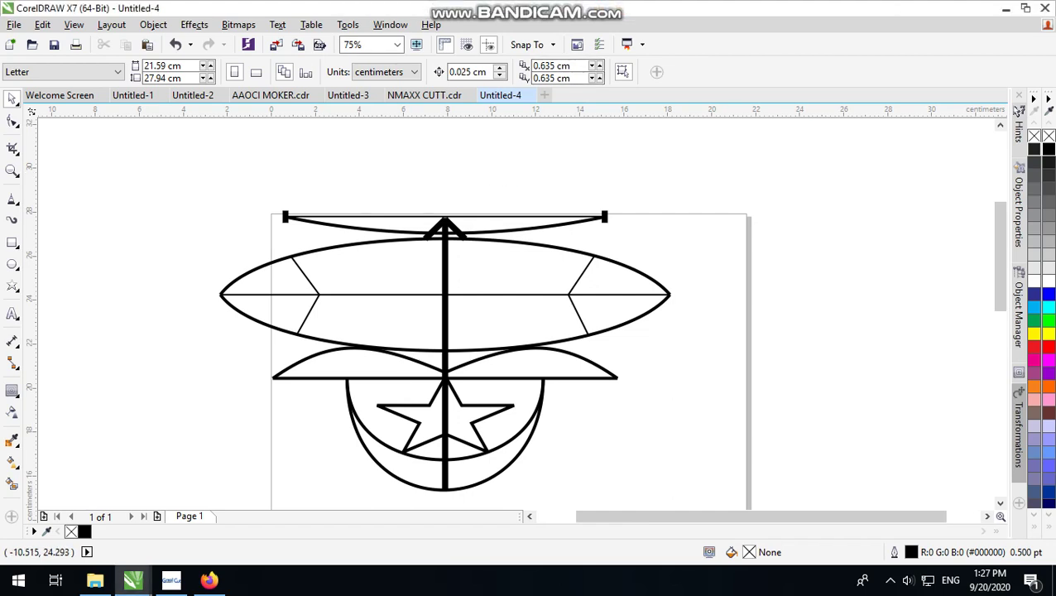
{"action": "left_click", "coordinate": [13, 313]}
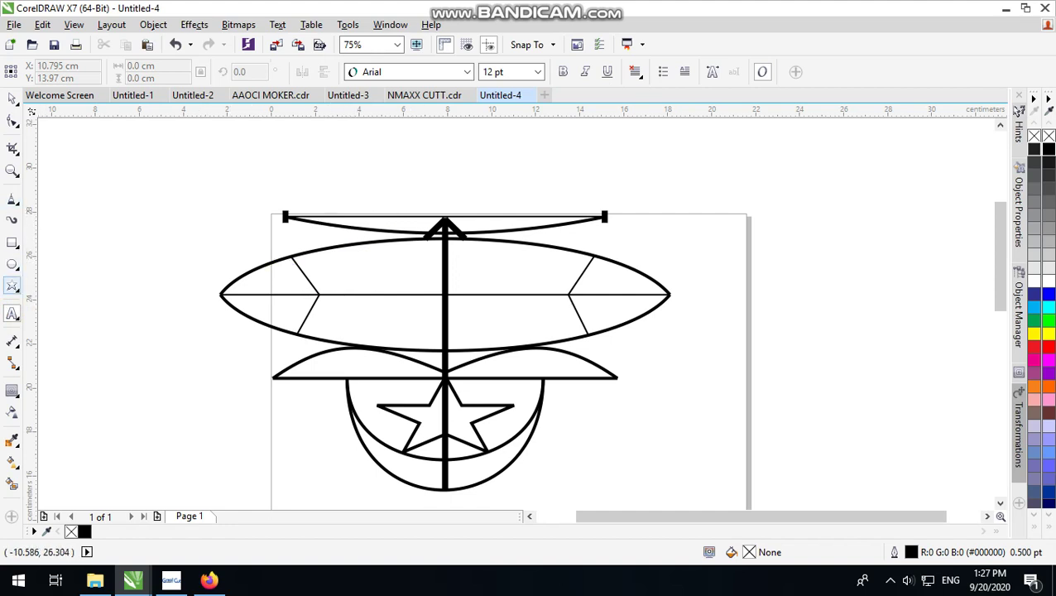
{"action": "left_click", "coordinate": [12, 286]}
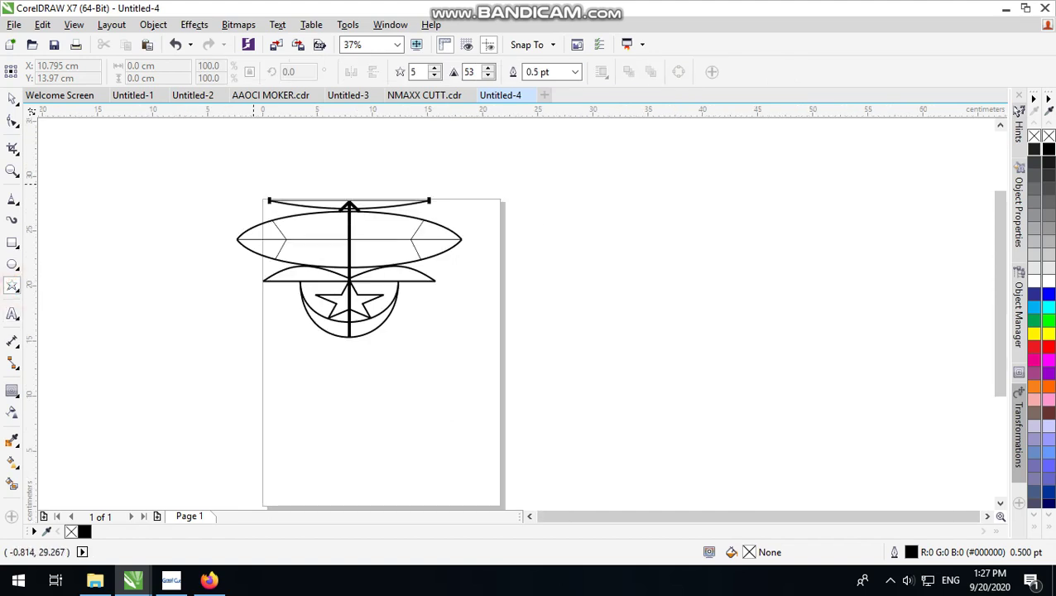
{"action": "scroll", "coordinate": [258, 190], "scroll_direction": "down", "scroll_amount": 2}
{"action": "scroll", "coordinate": [265, 221], "scroll_direction": "up", "scroll_amount": 2}
{"action": "scroll", "coordinate": [265, 222], "scroll_direction": "down", "scroll_amount": 1}
{"action": "scroll", "coordinate": [264, 221], "scroll_direction": "up", "scroll_amount": 1}
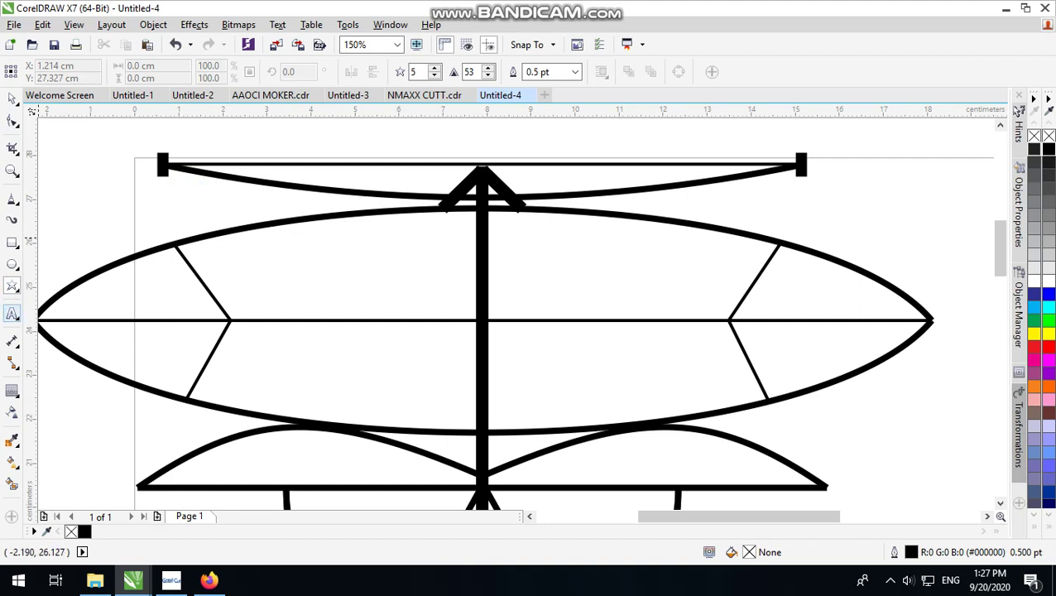
Step: Add the 24 pt Arial text "1 ini bisa menggunakan pita atau jalin" just above the top horizontal line
{"action": "left_click", "coordinate": [12, 314]}
{"action": "left_click", "coordinate": [409, 154]}
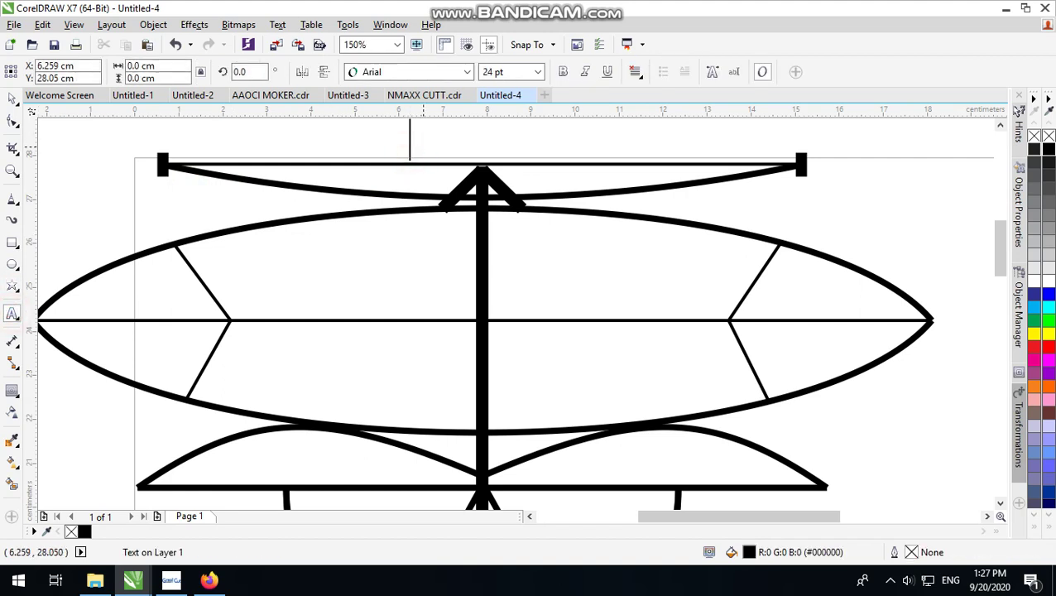
{"action": "type", "text": "1"}
{"action": "scroll", "coordinate": [408, 194], "scroll_direction": "down", "scroll_amount": 3}
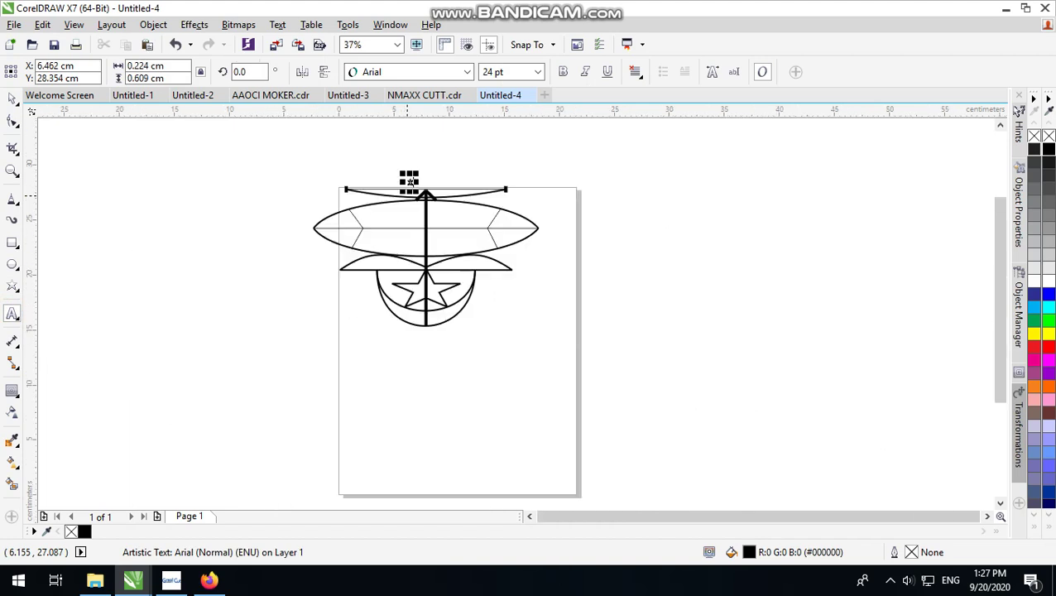
{"action": "scroll", "coordinate": [409, 178], "scroll_direction": "up", "scroll_amount": 1}
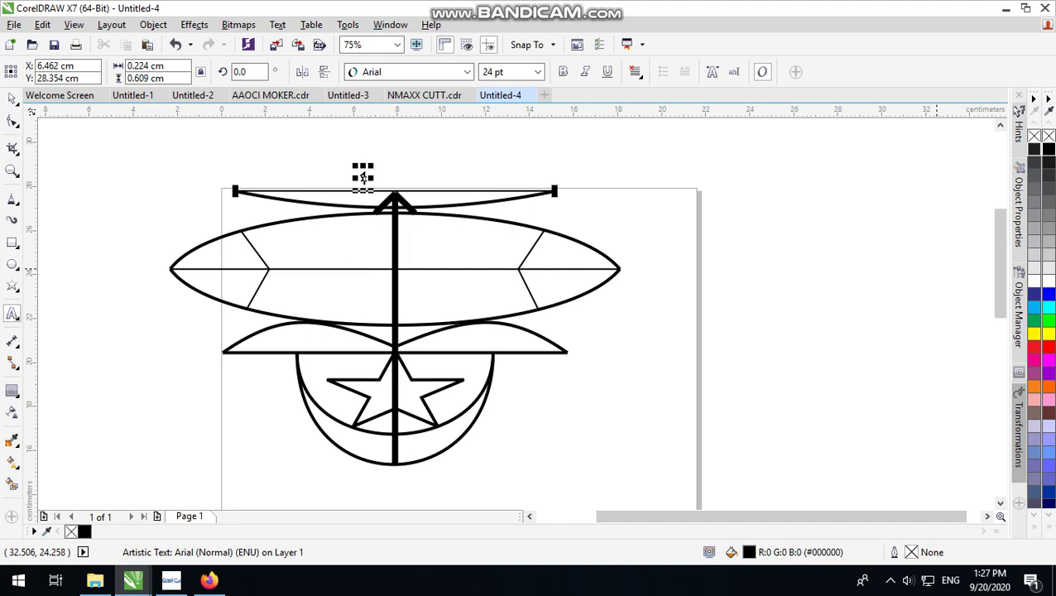
{"action": "type", "text": "ini "}
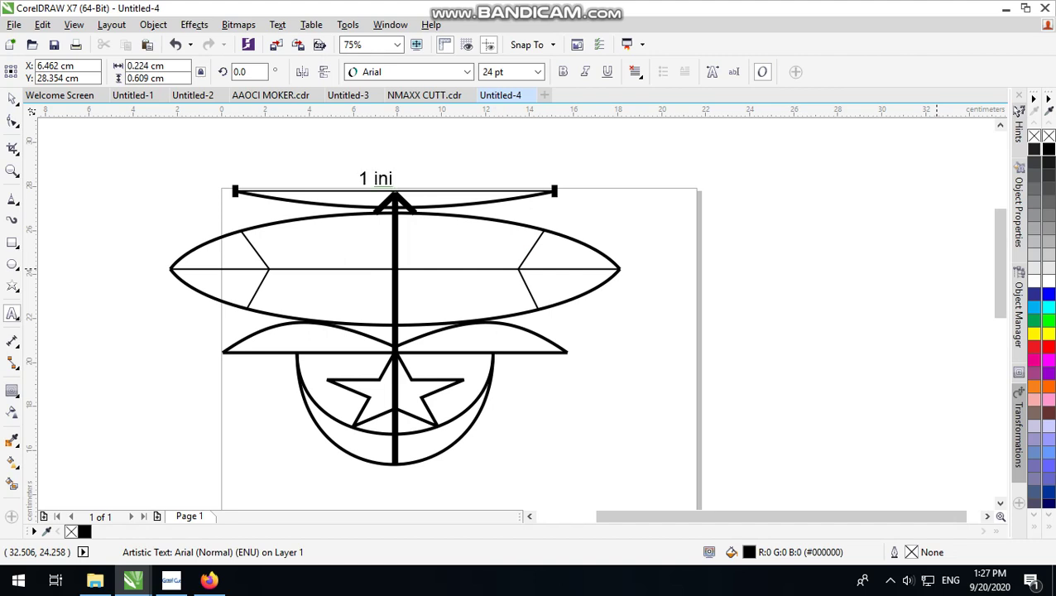
{"action": "type", "text": "bisa menggu"}
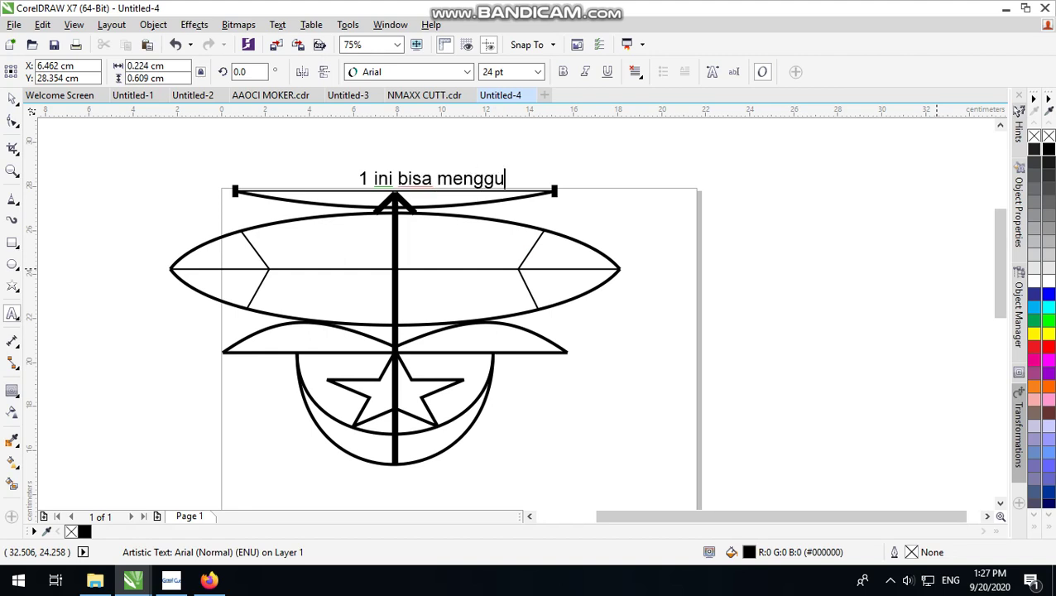
{"action": "type", "text": "nakan pita "}
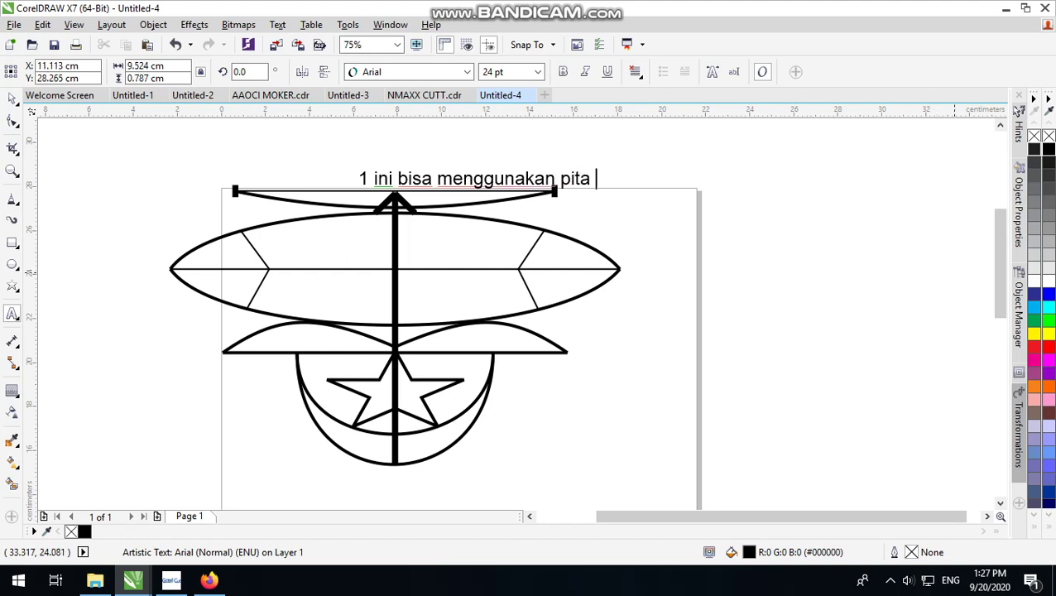
{"action": "type", "text": "atau jali"}
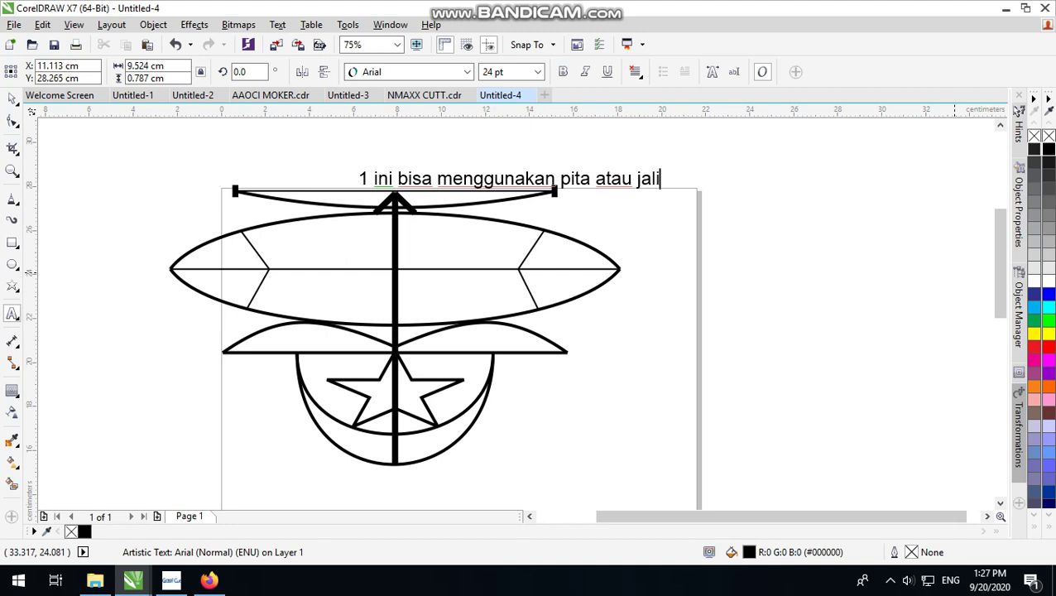
{"action": "type", "text": "n"}
{"action": "key", "text": "Escape"}
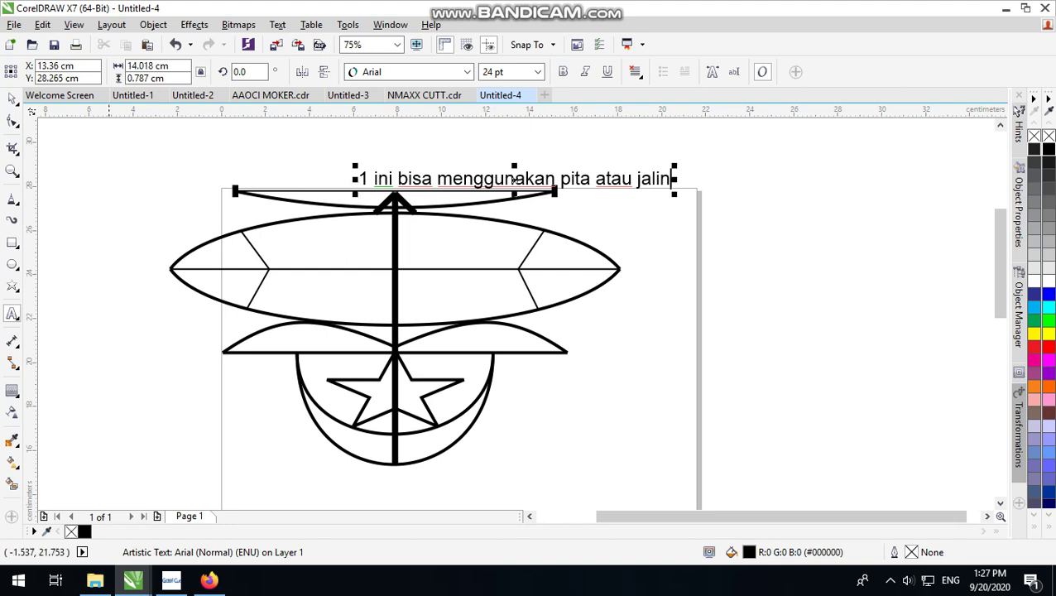
Step: Fill the note text above the figure with red (R:255 G:0 B:0)
{"action": "scroll", "coordinate": [217, 186], "scroll_direction": "up", "scroll_amount": 2}
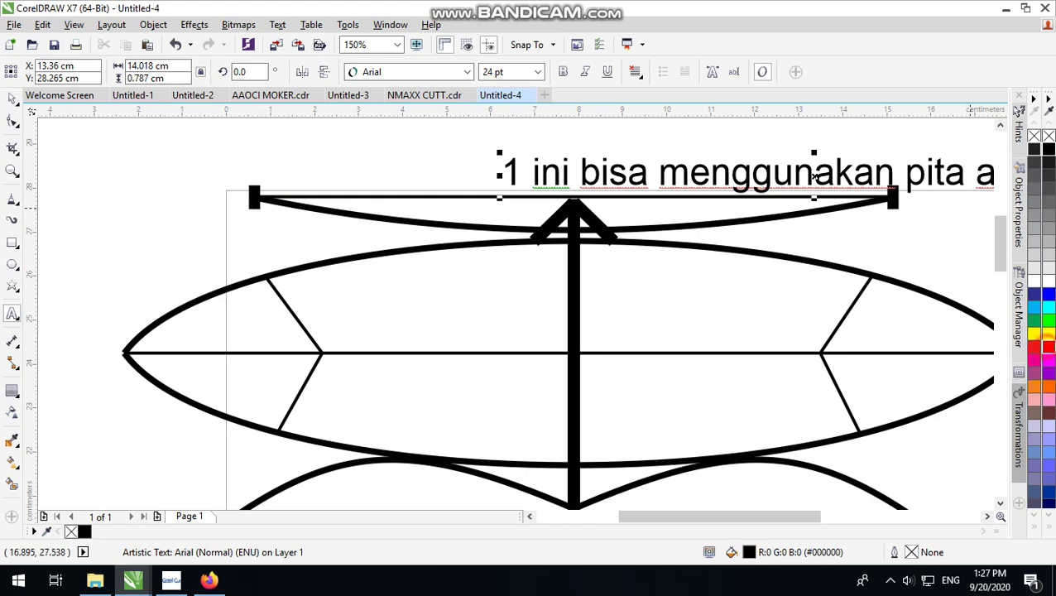
{"action": "scroll", "coordinate": [815, 177], "scroll_direction": "down", "scroll_amount": 2}
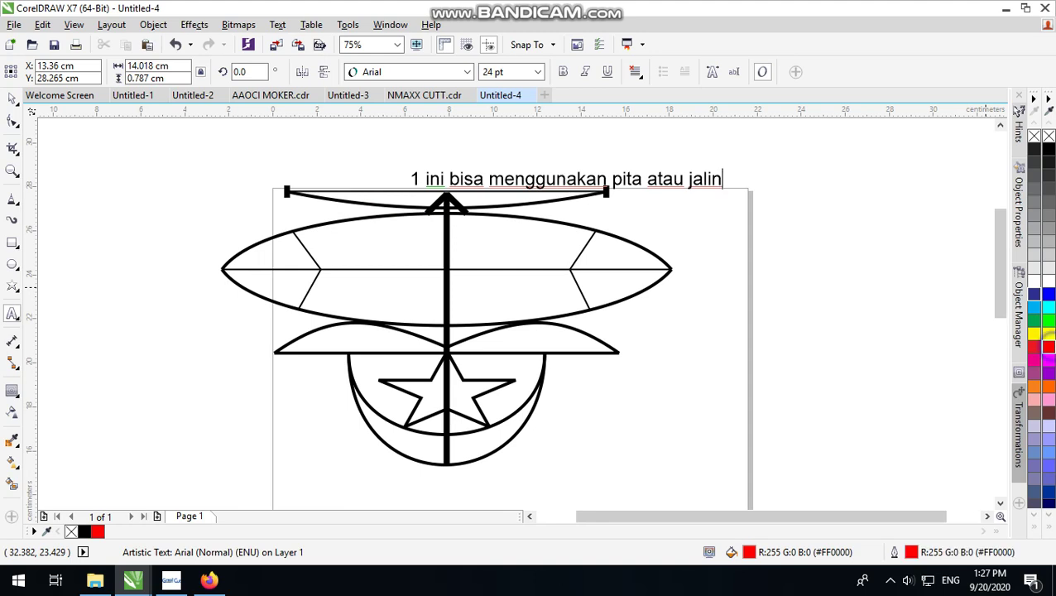
{"action": "left_click", "coordinate": [12, 98]}
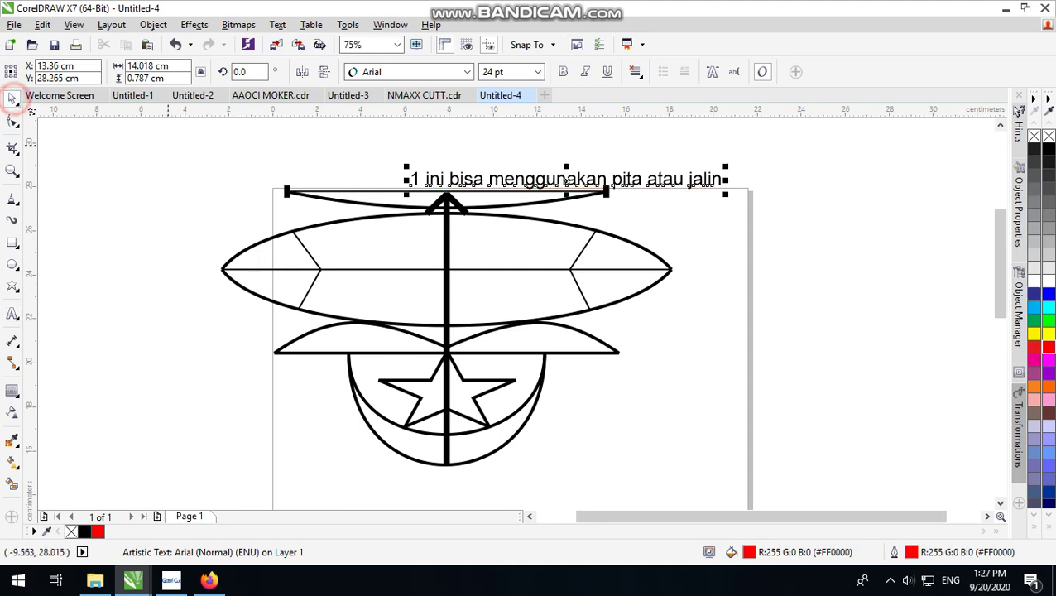
{"action": "left_click", "coordinate": [1048, 346]}
{"action": "scroll", "coordinate": [313, 221], "scroll_direction": "up", "scroll_amount": 2}
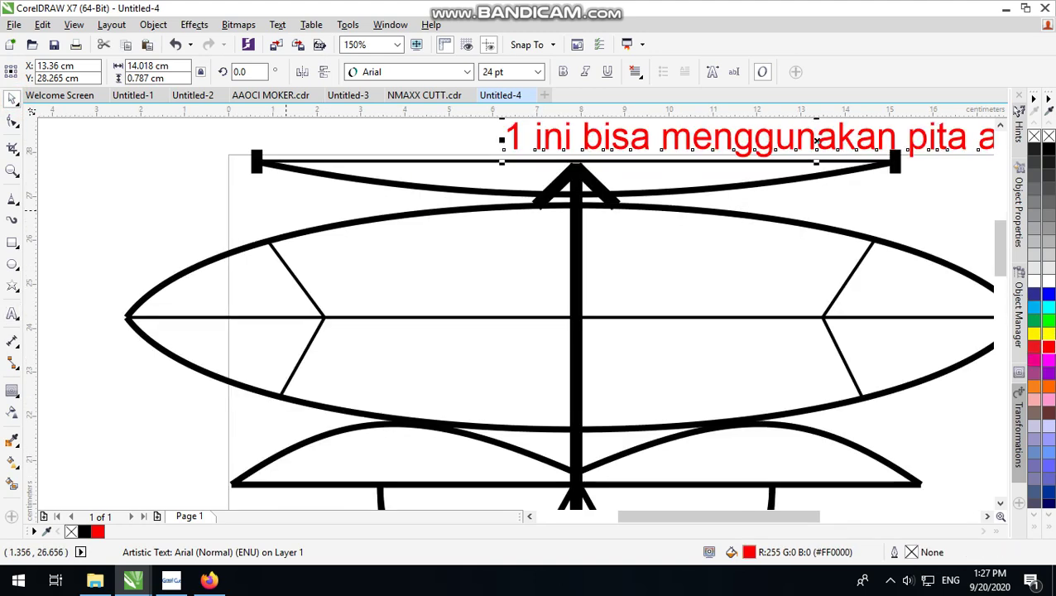
Step: Add a 24 pt Arial text below the figure at the page's left edge, with first line "- bambu yang lurus atau bengkok mempengarui hasil"
{"action": "scroll", "coordinate": [173, 253], "scroll_direction": "down", "scroll_amount": 2}
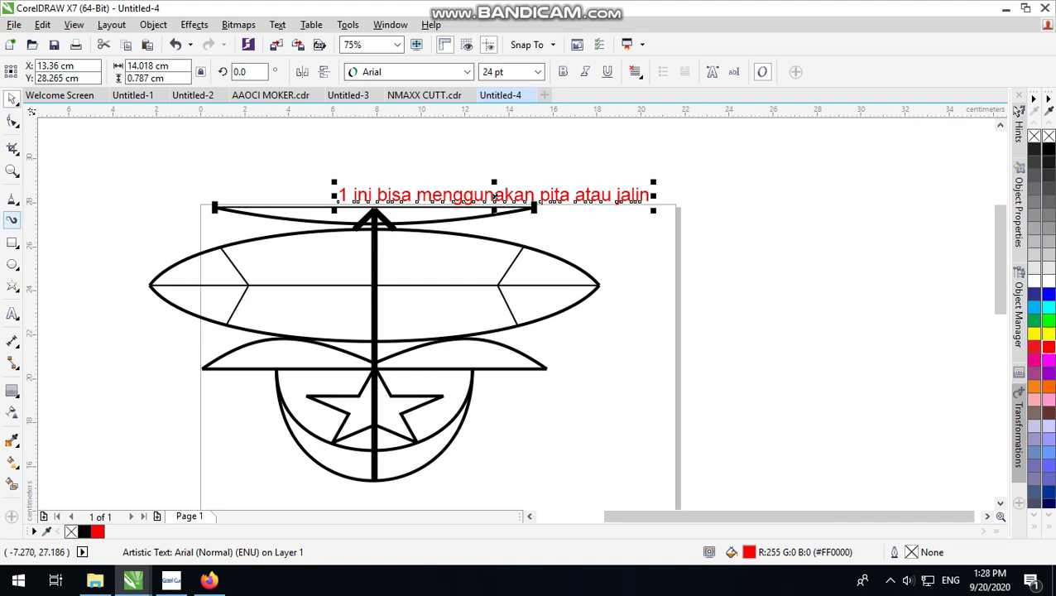
{"action": "left_click", "coordinate": [11, 315]}
{"action": "scroll", "coordinate": [198, 212], "scroll_direction": "up", "scroll_amount": 4}
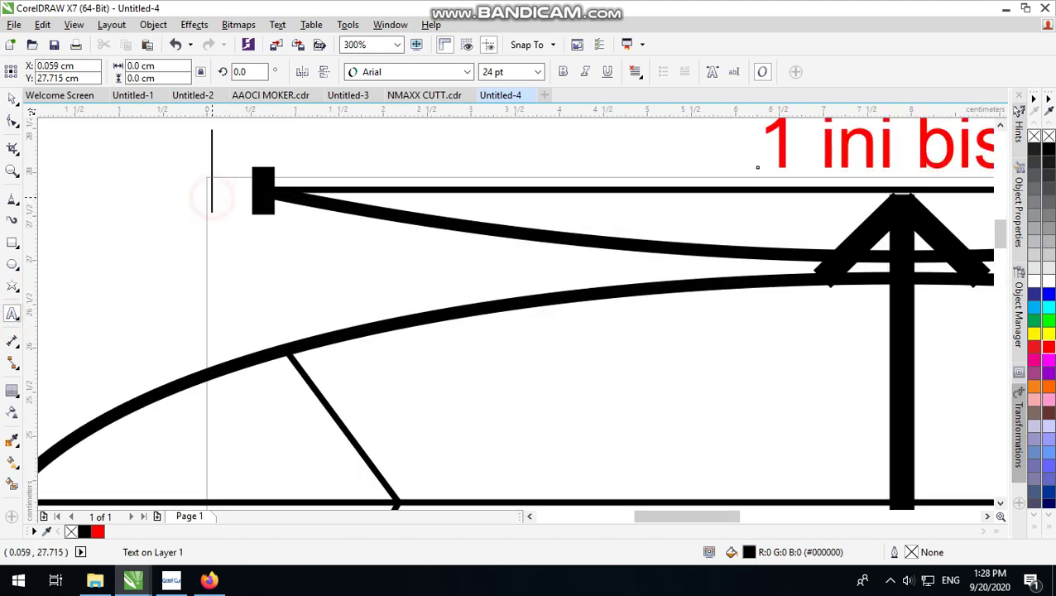
{"action": "scroll", "coordinate": [212, 174], "scroll_direction": "down", "scroll_amount": 4}
{"action": "scroll", "coordinate": [187, 219], "scroll_direction": "up", "scroll_amount": 2}
{"action": "scroll", "coordinate": [187, 217], "scroll_direction": "down", "scroll_amount": 2}
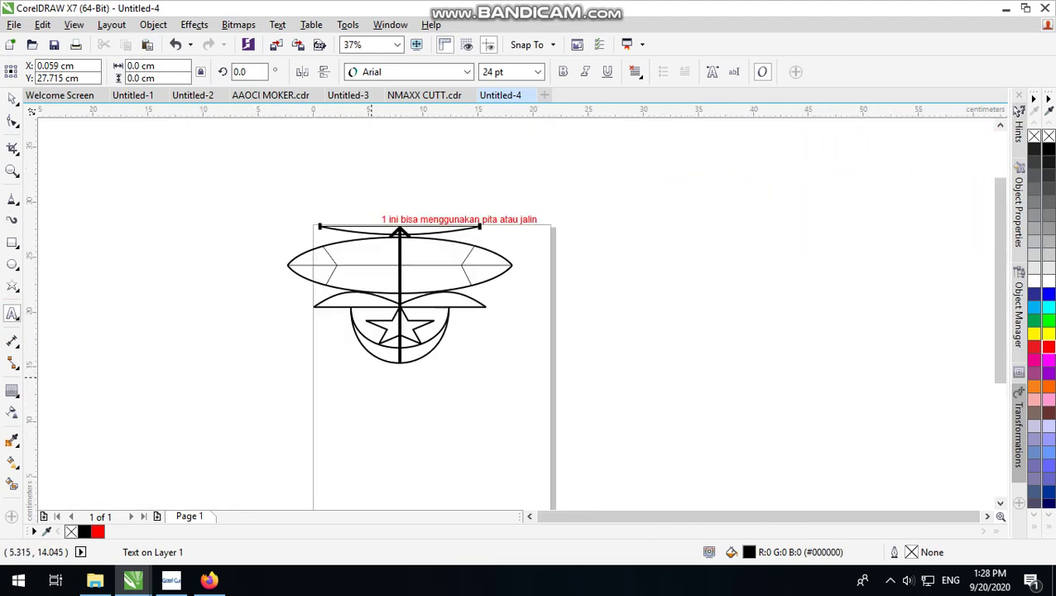
{"action": "scroll", "coordinate": [306, 377], "scroll_direction": "up", "scroll_amount": 2}
{"action": "scroll", "coordinate": [199, 333], "scroll_direction": "down", "scroll_amount": 2}
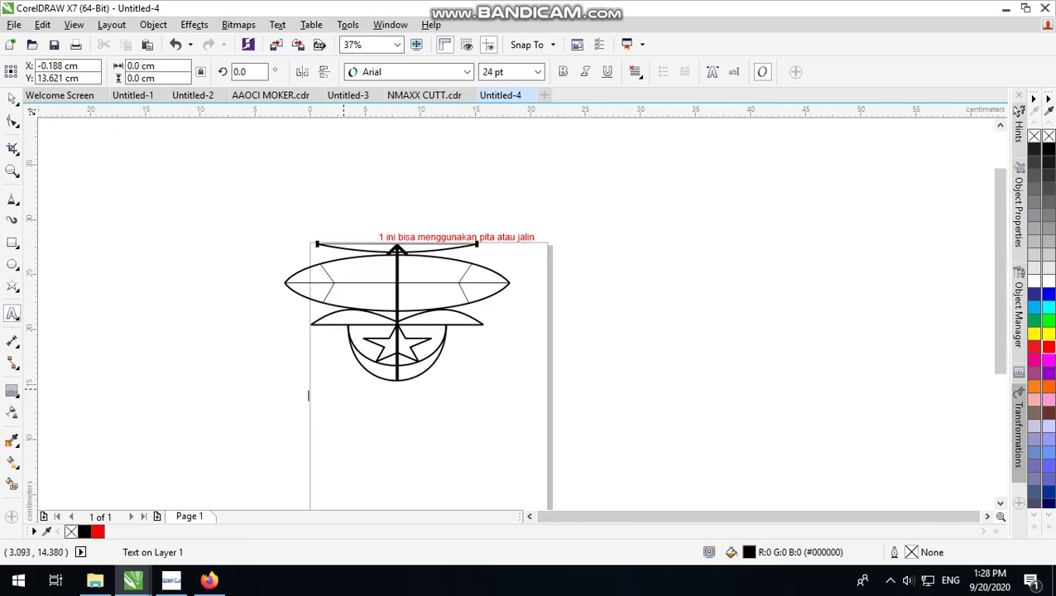
{"action": "scroll", "coordinate": [248, 381], "scroll_direction": "up", "scroll_amount": 1}
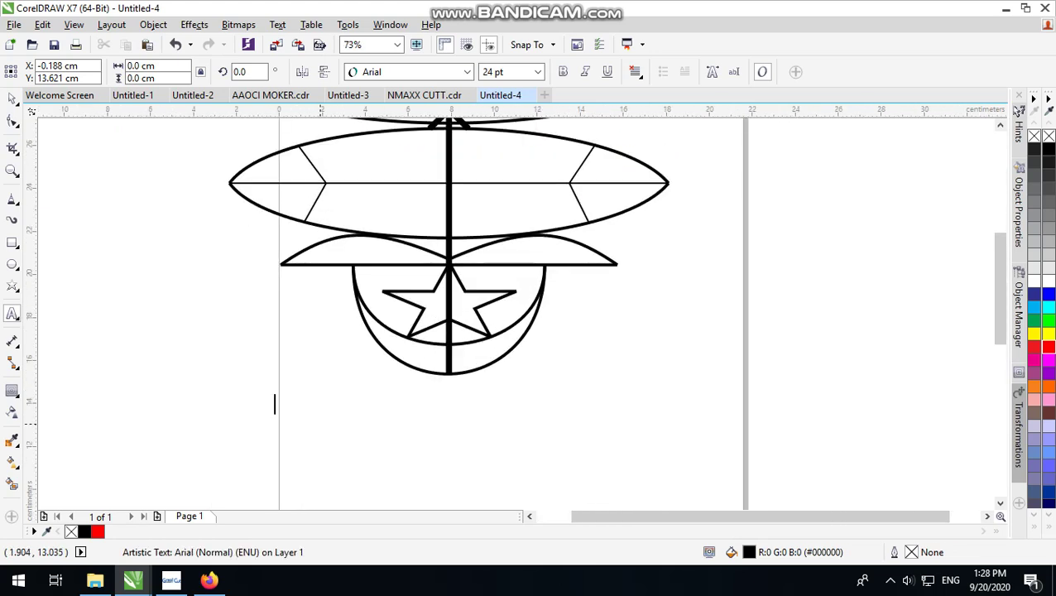
{"action": "scroll", "coordinate": [276, 407], "scroll_direction": "down", "scroll_amount": 1}
{"action": "scroll", "coordinate": [237, 414], "scroll_direction": "up", "scroll_amount": 1}
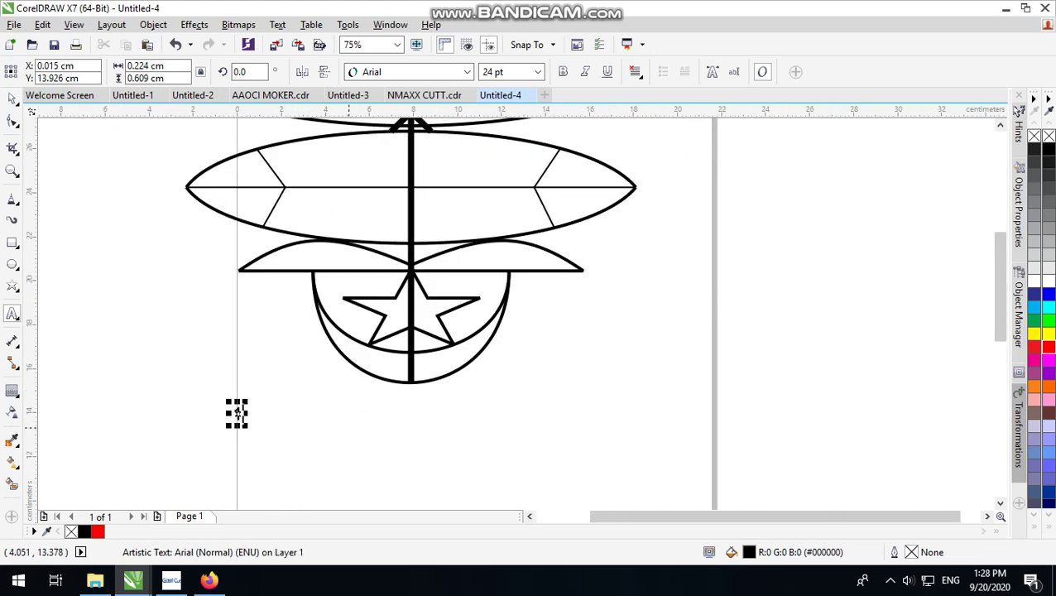
{"action": "left_click", "coordinate": [237, 414]}
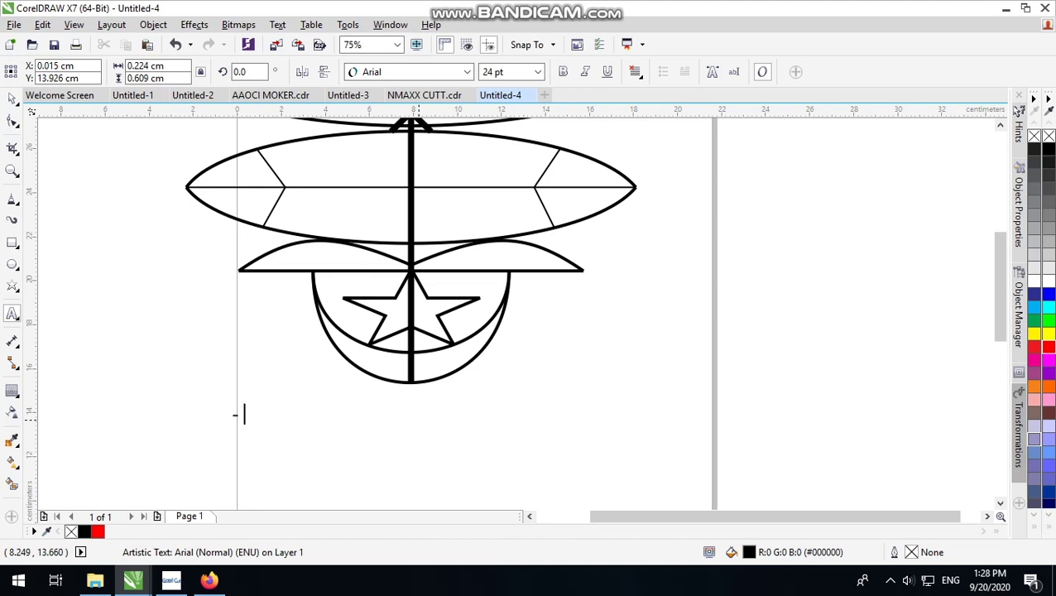
{"action": "type", "text": "ca"}
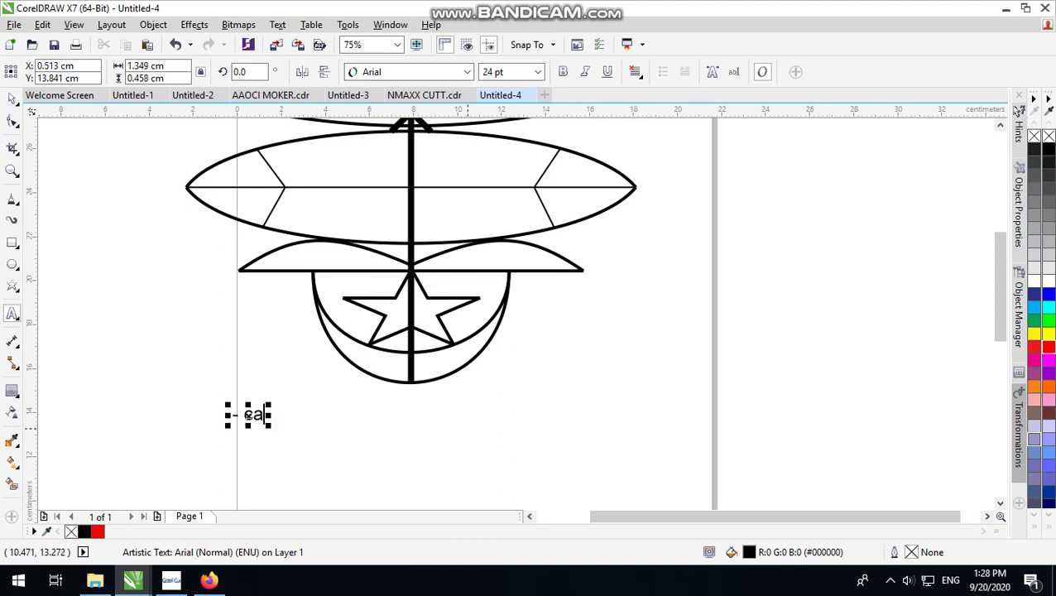
{"action": "key", "text": "BackSpace"}
{"action": "key", "text": "BackSpace"}
{"action": "type", "text": "bam"}
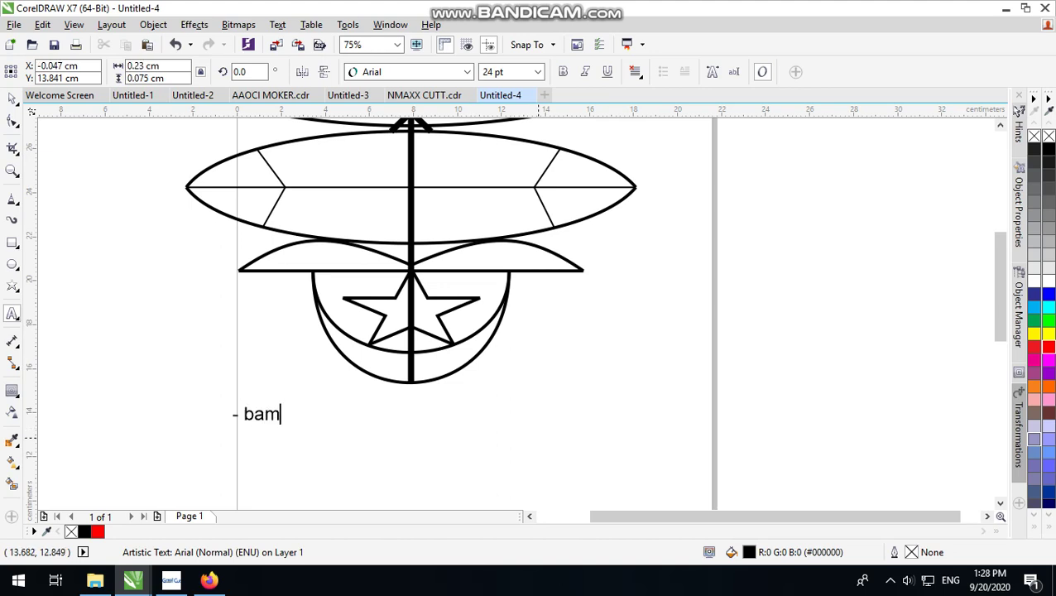
{"action": "type", "text": "bu yang l"}
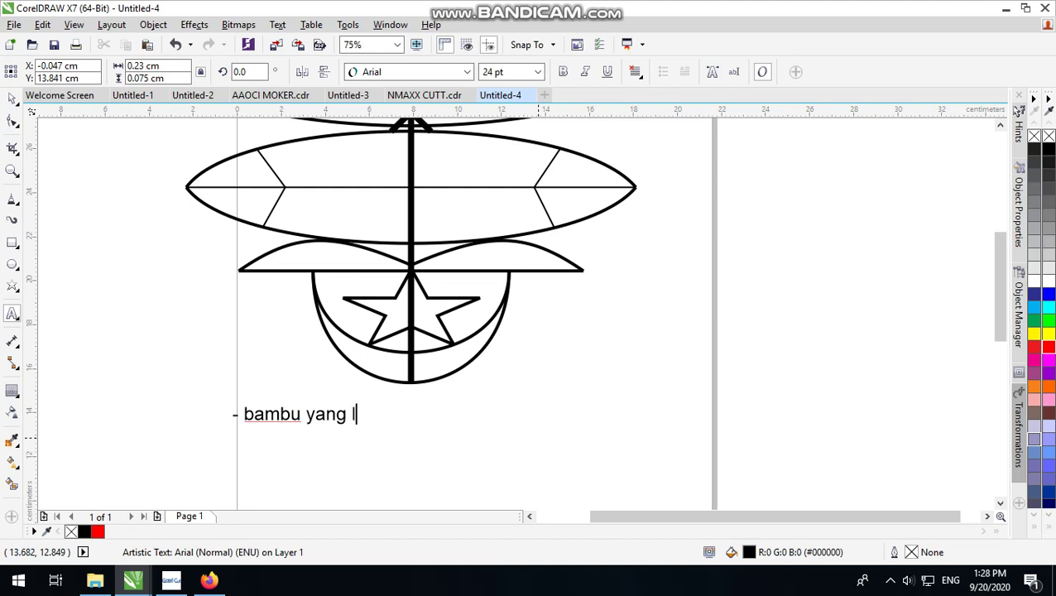
{"action": "type", "text": "urus atau"}
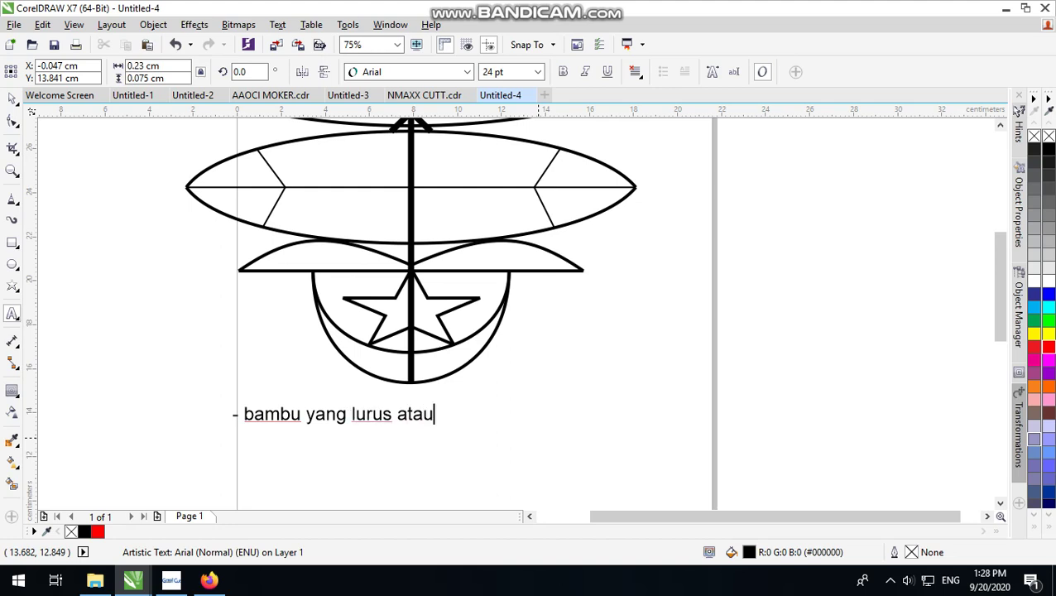
{"action": "type", "text": " beng"}
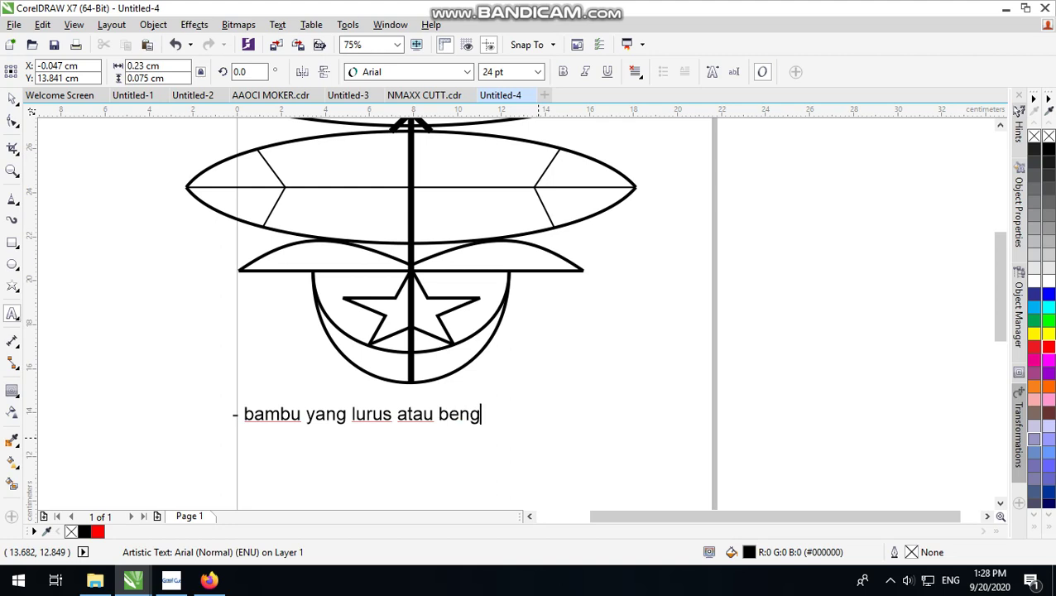
{"action": "type", "text": "kok mem"}
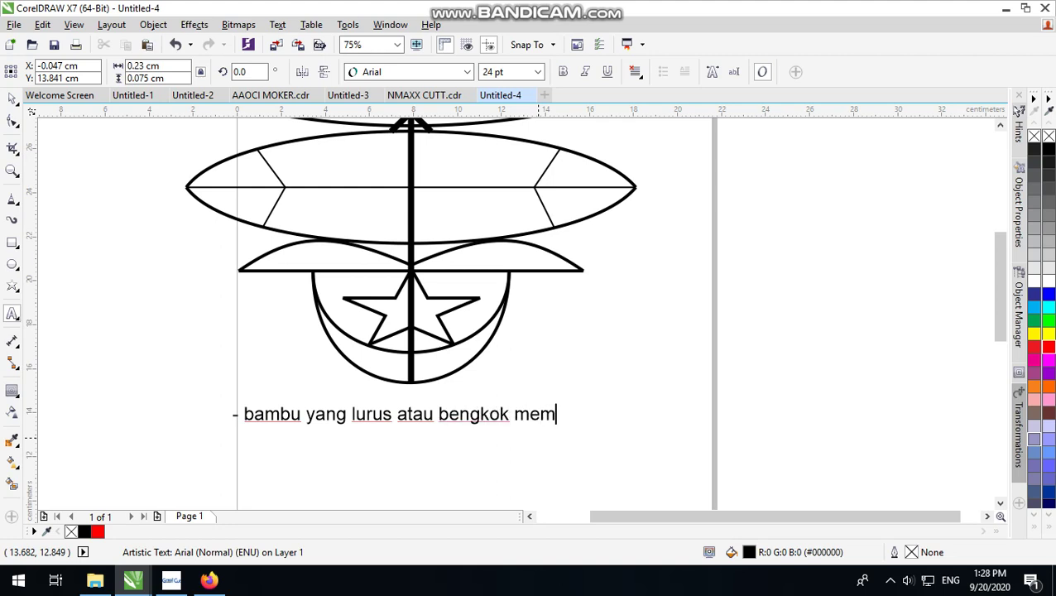
{"action": "type", "text": "pengarui h"}
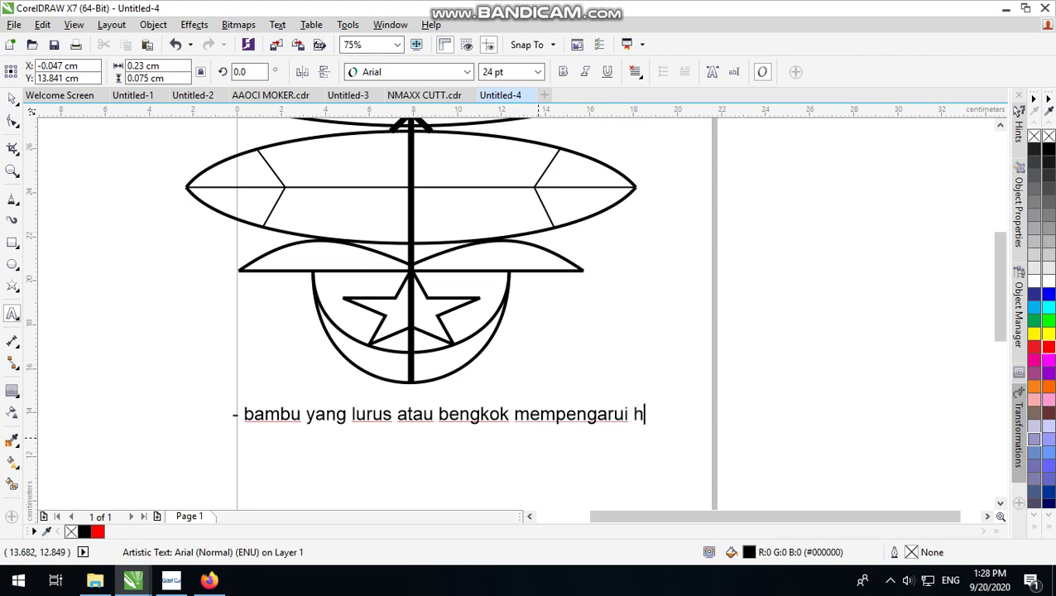
{"action": "type", "text": "asil -"}
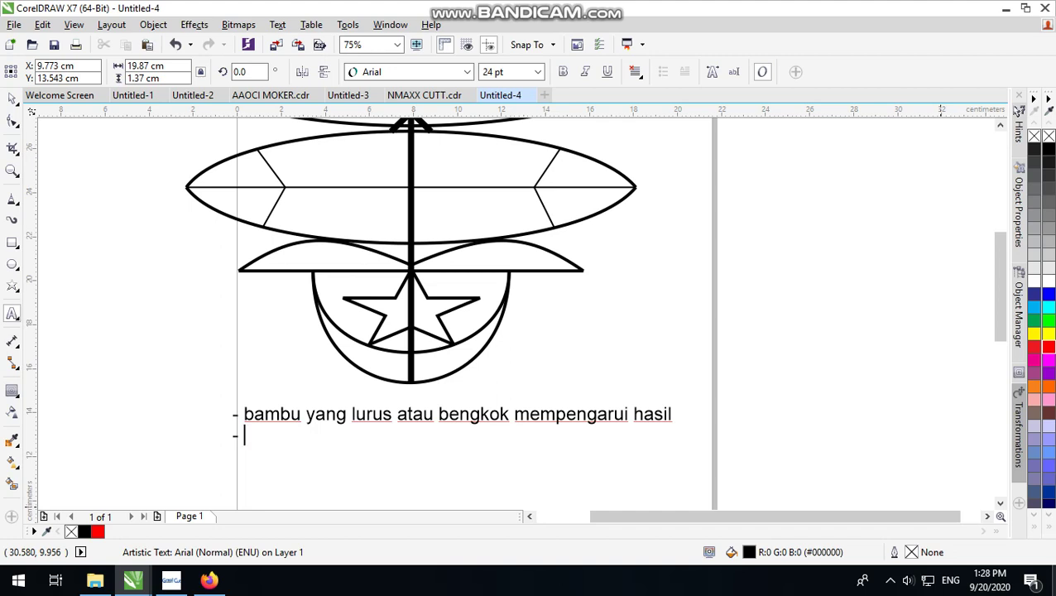
Step: Write "ukuran bisa menen" after the dash on the second line of the note below the figure
{"action": "type", "text": " b"}
{"action": "key", "text": "BackSpace"}
{"action": "type", "text": "uk"}
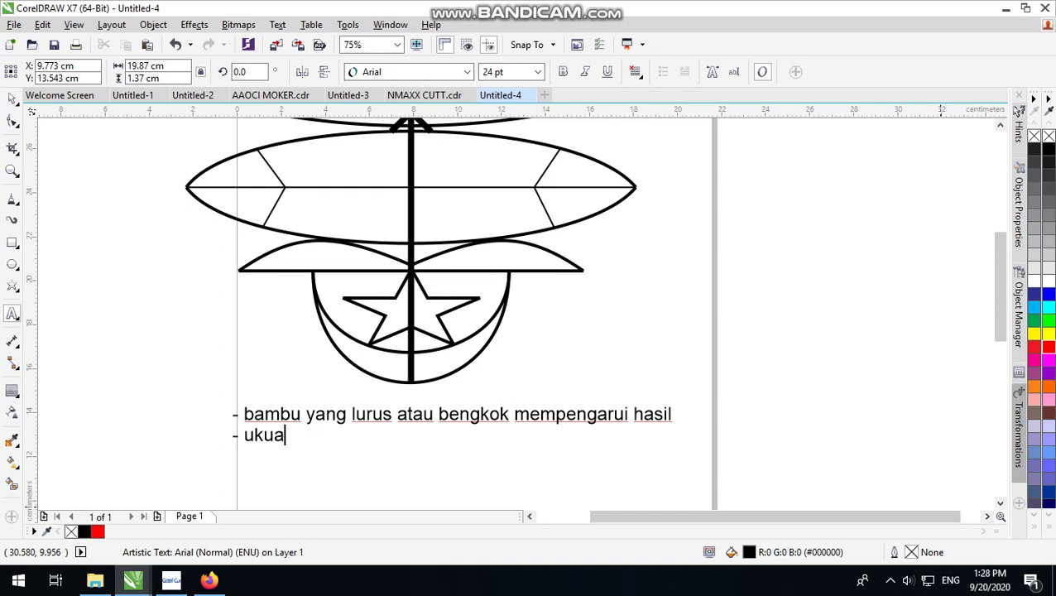
{"action": "type", "text": "uran bi"}
{"action": "type", "text": "menen "}
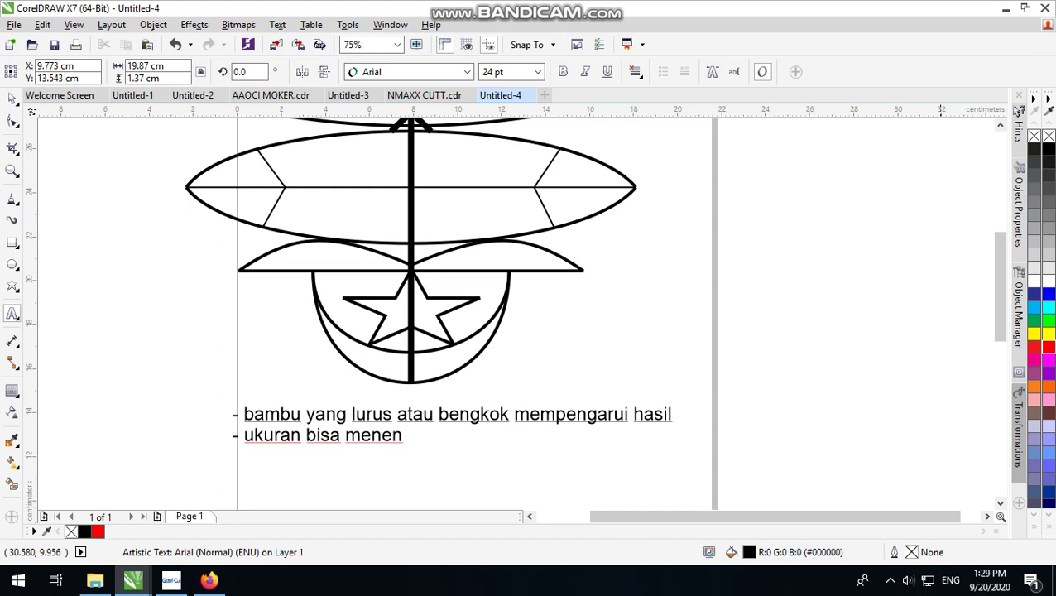
{"action": "type", "text": "t"}
{"action": "key", "text": "BackSpace"}
{"action": "key", "text": "BackSpace"}
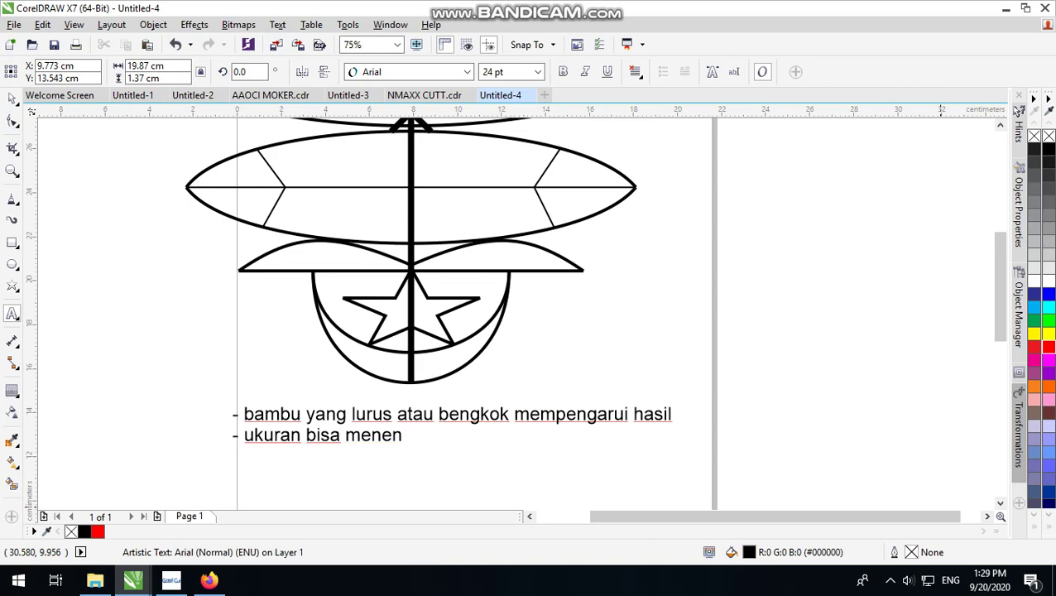